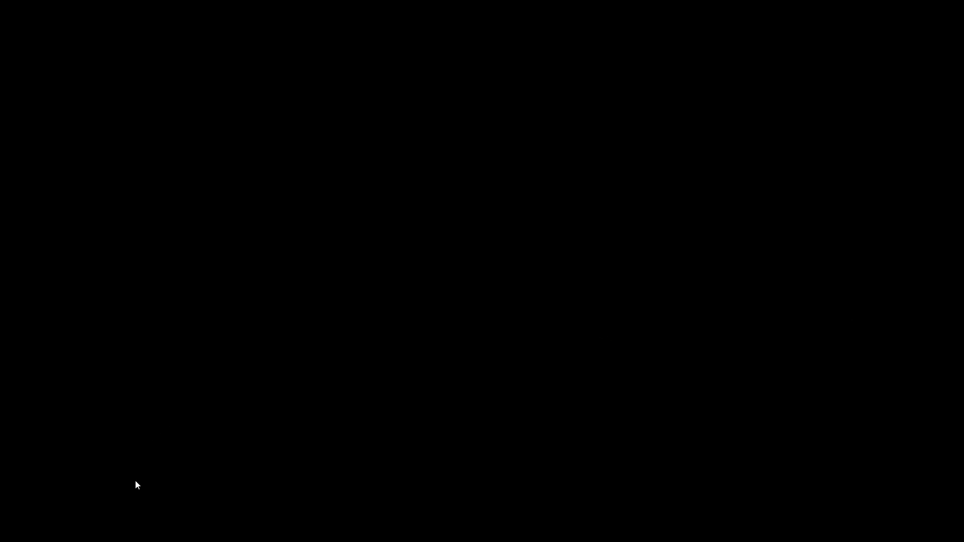
- Look over the column headers, then select A2:A31 under Whole Number
mouse_move(38, 513)
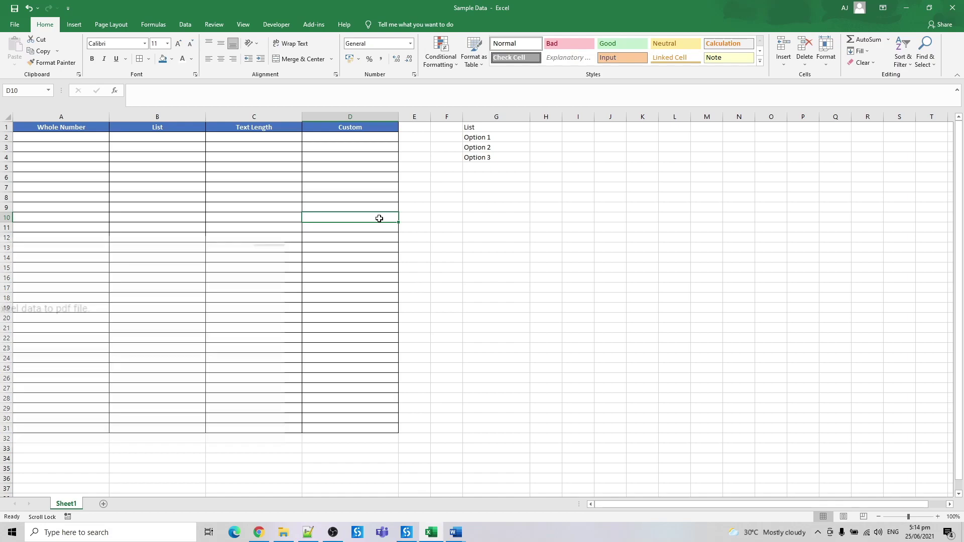
left_click(229, 266)
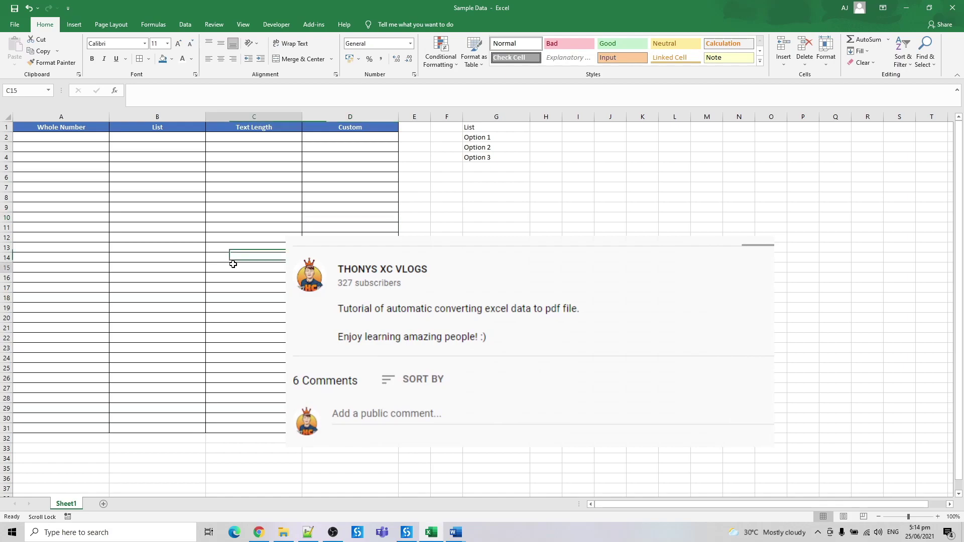
left_click(127, 186)
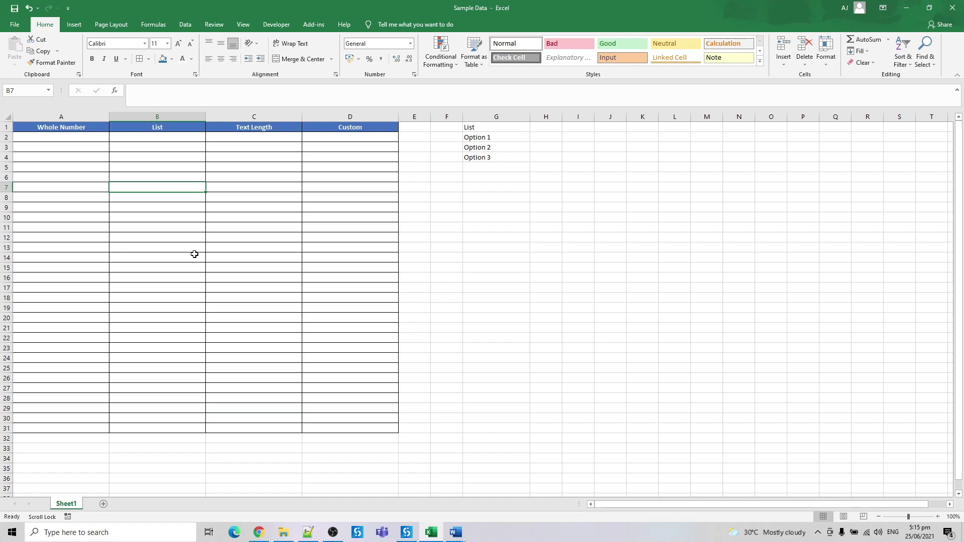
left_click(77, 158)
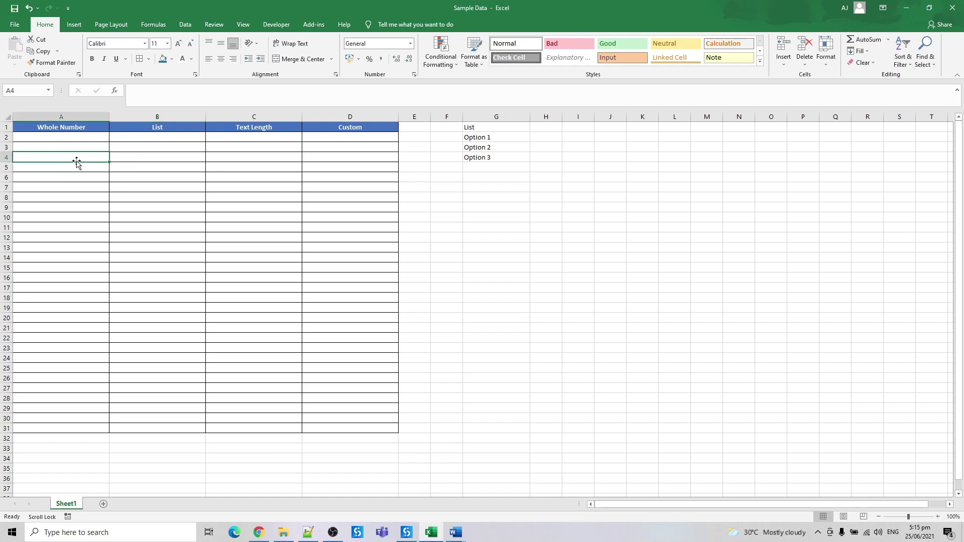
left_click(76, 126)
left_click(157, 129)
left_click(247, 129)
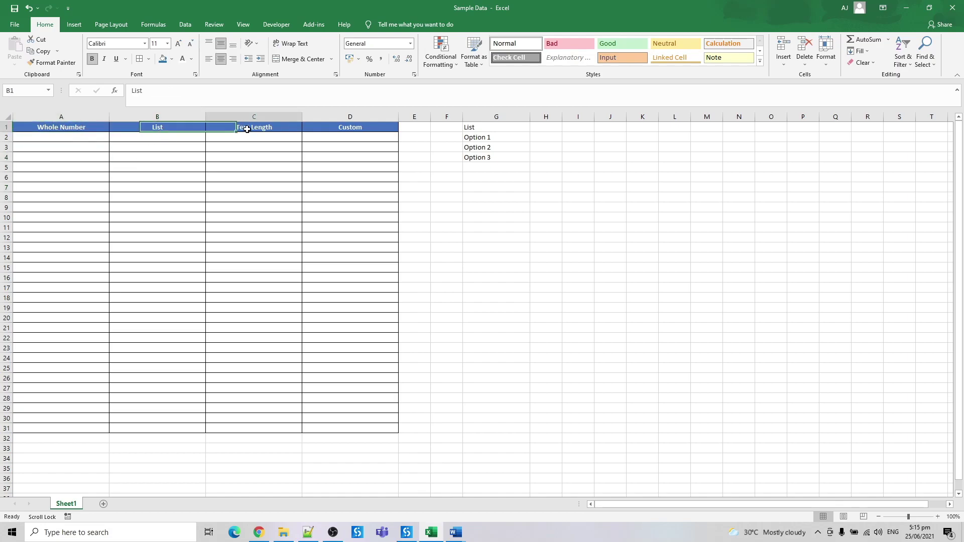
left_click(337, 130)
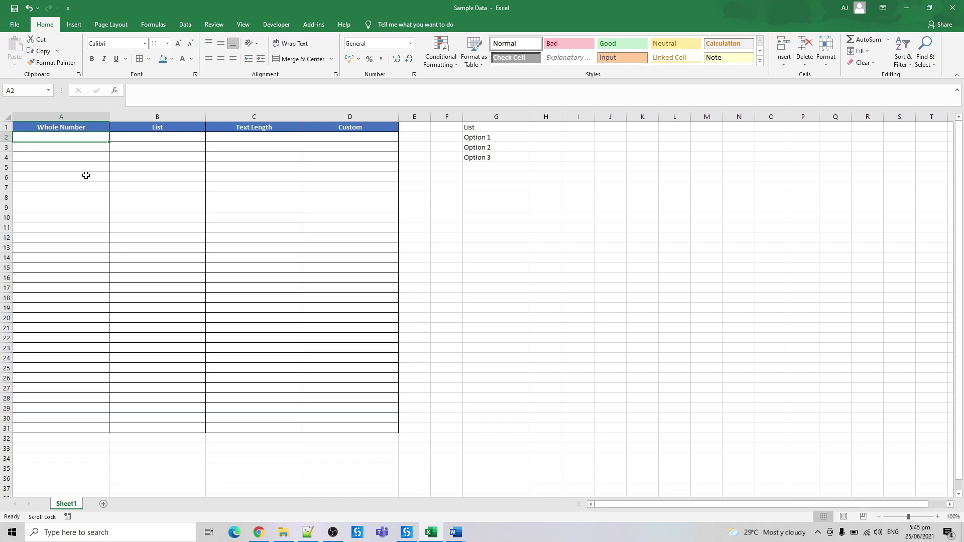
left_click(96, 166)
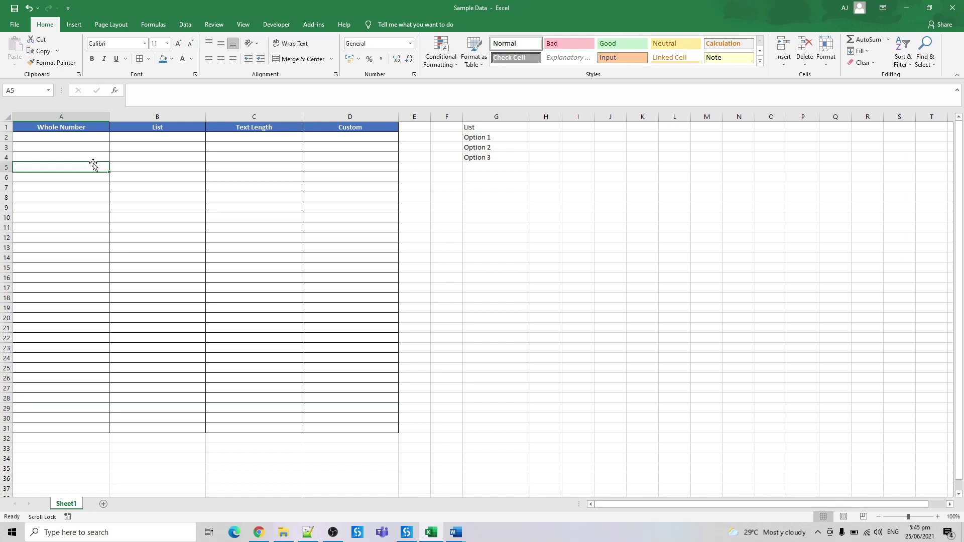
left_click(59, 140)
left_click_drag(60, 140, 52, 426)
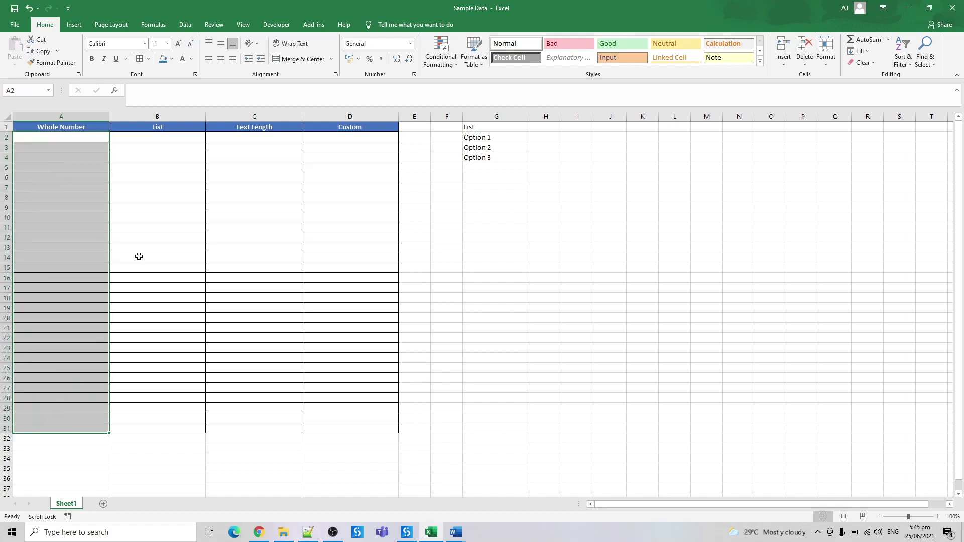
- Bring up Data Validation for the selection and review its Input Message and Error Alert settings
left_click(185, 24)
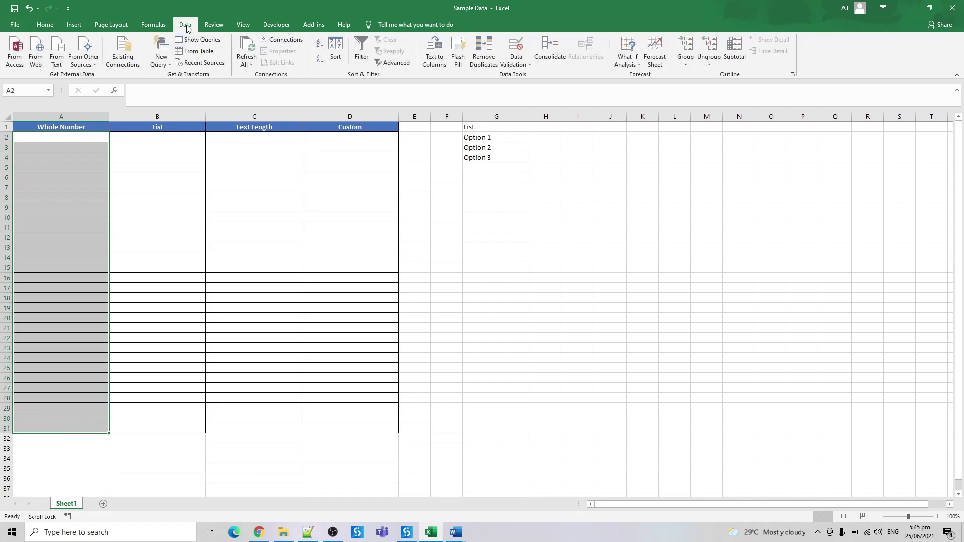
left_click(523, 65)
left_click(527, 76)
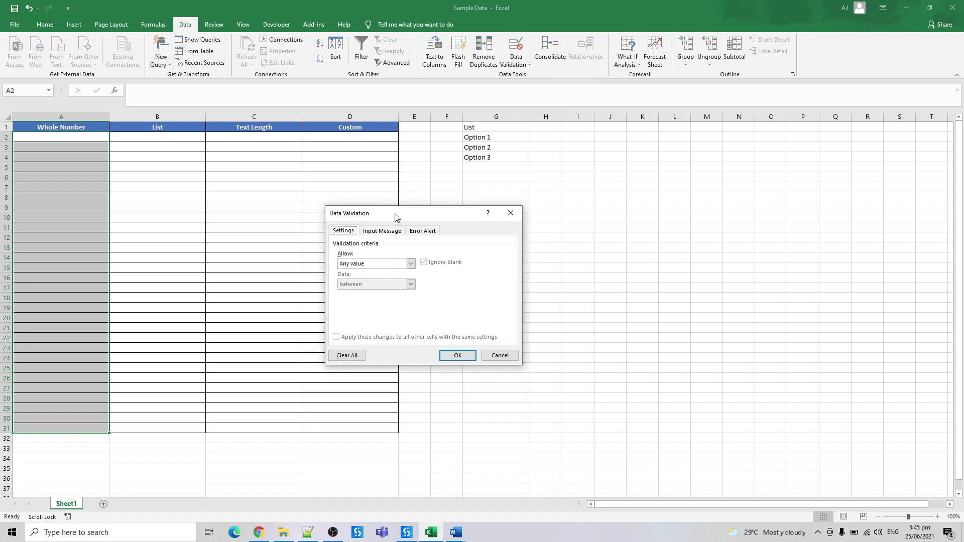
left_click(376, 234)
left_click(417, 236)
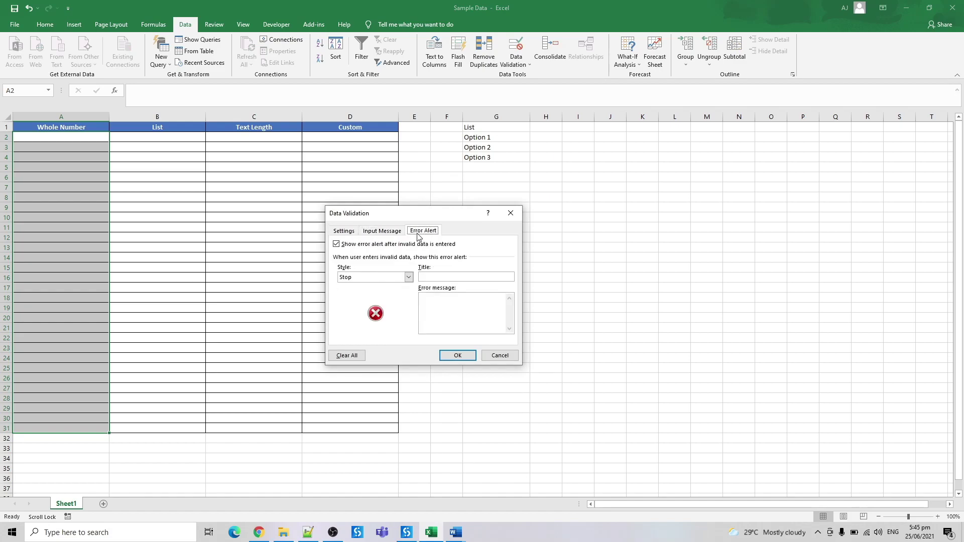
left_click(388, 234)
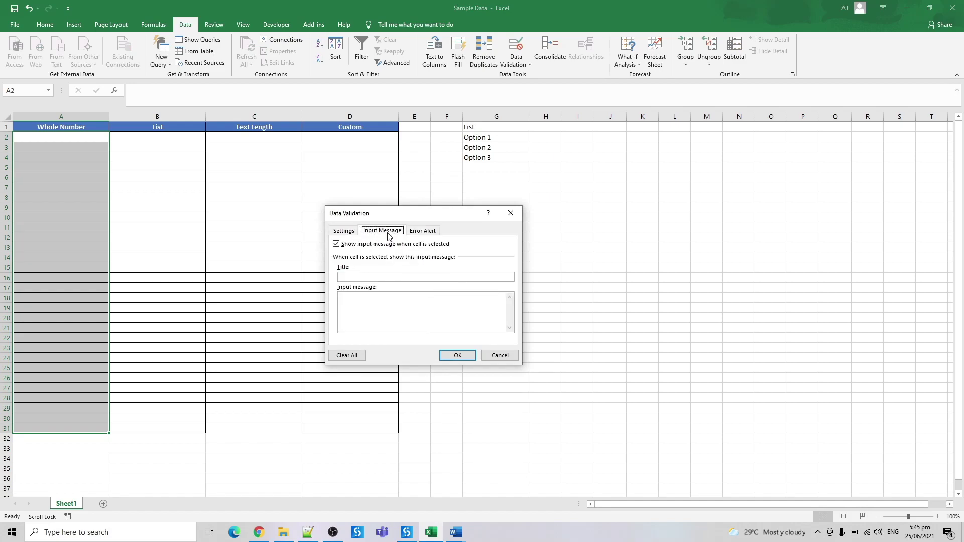
left_click(433, 233)
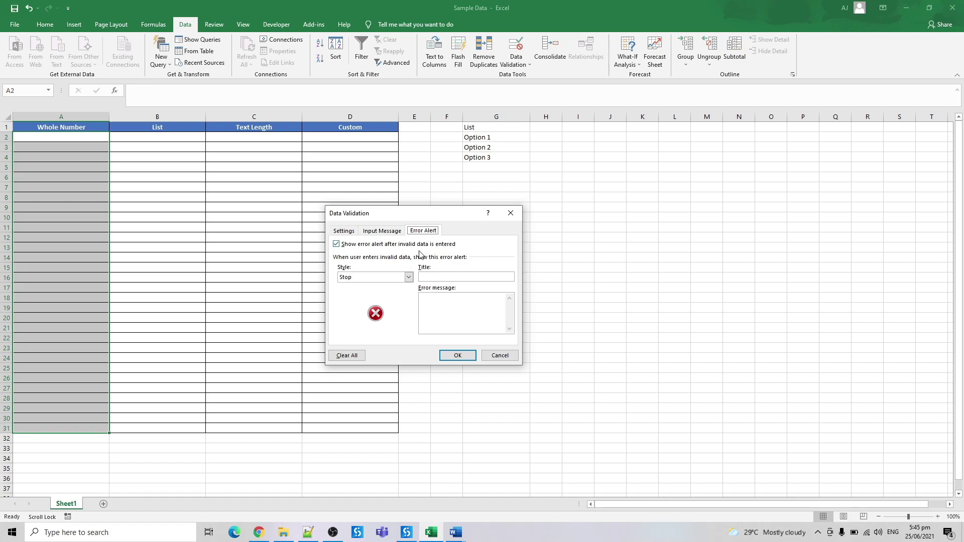
left_click(343, 232)
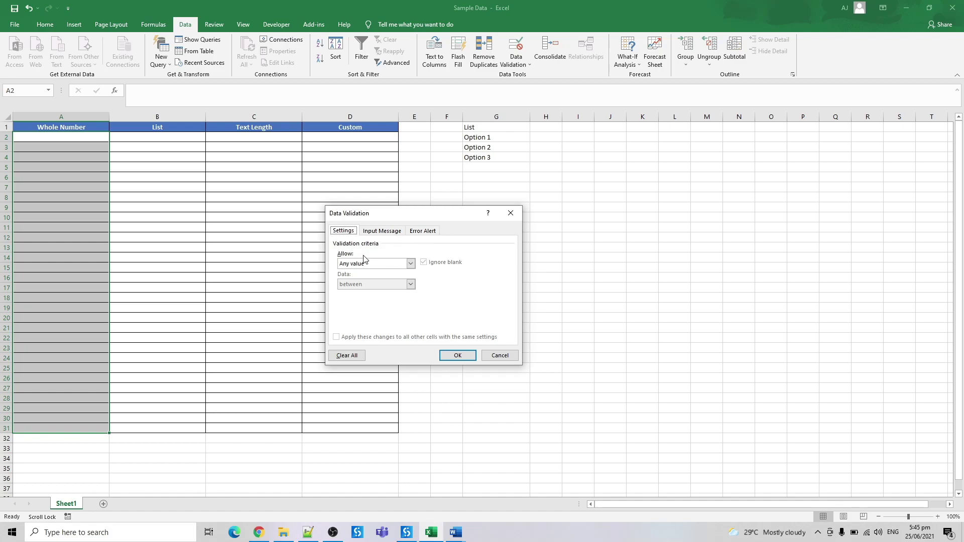
- Allow only whole numbers greater than 1 and apply the rule
left_click(396, 262)
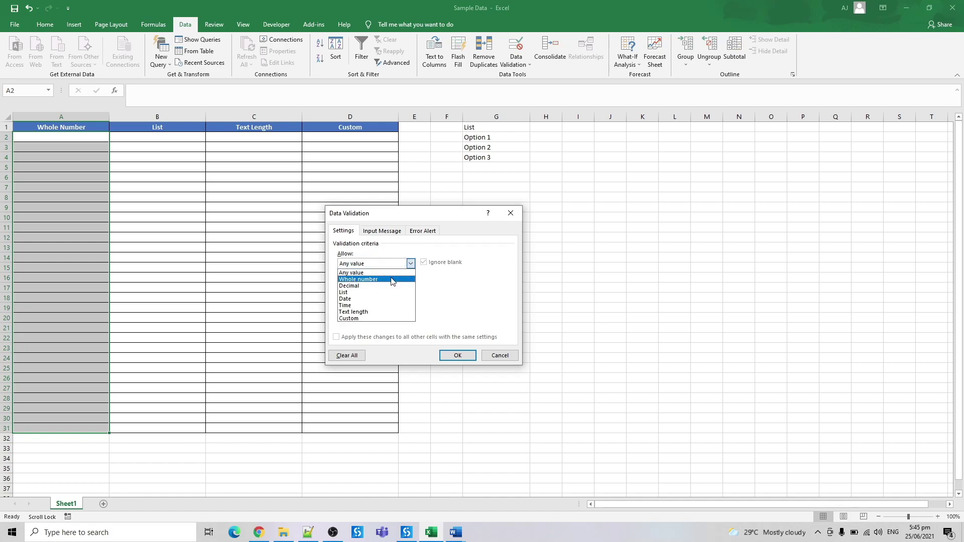
left_click(391, 279)
left_click(393, 284)
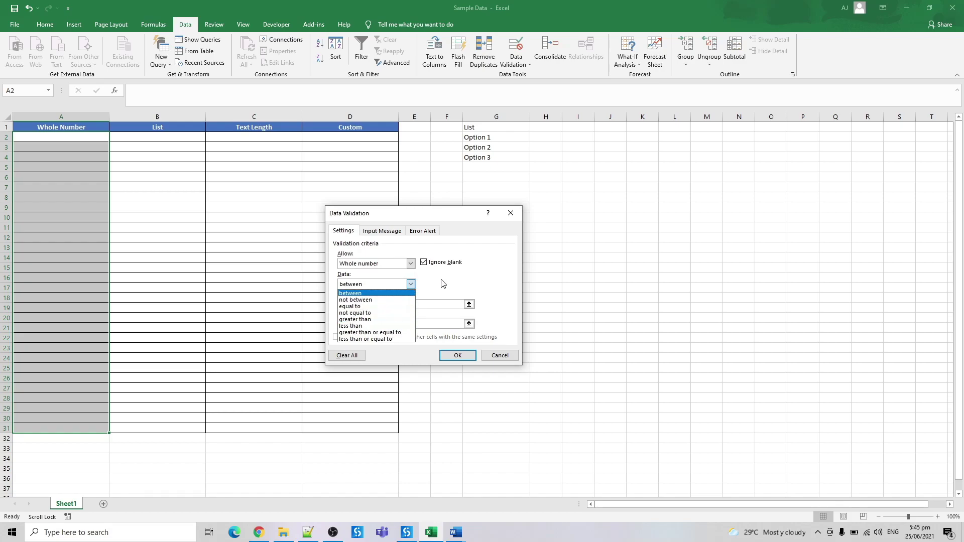
left_click(380, 321)
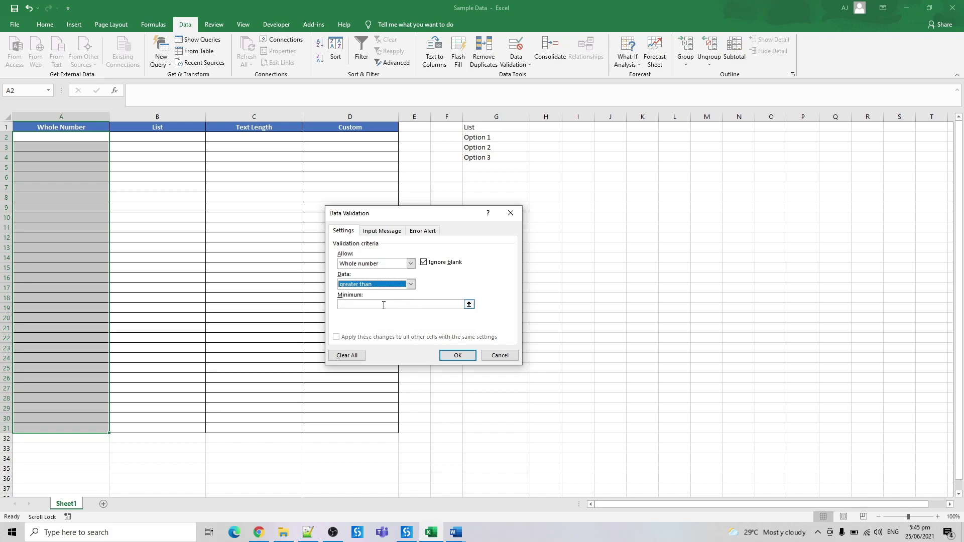
left_click(383, 303)
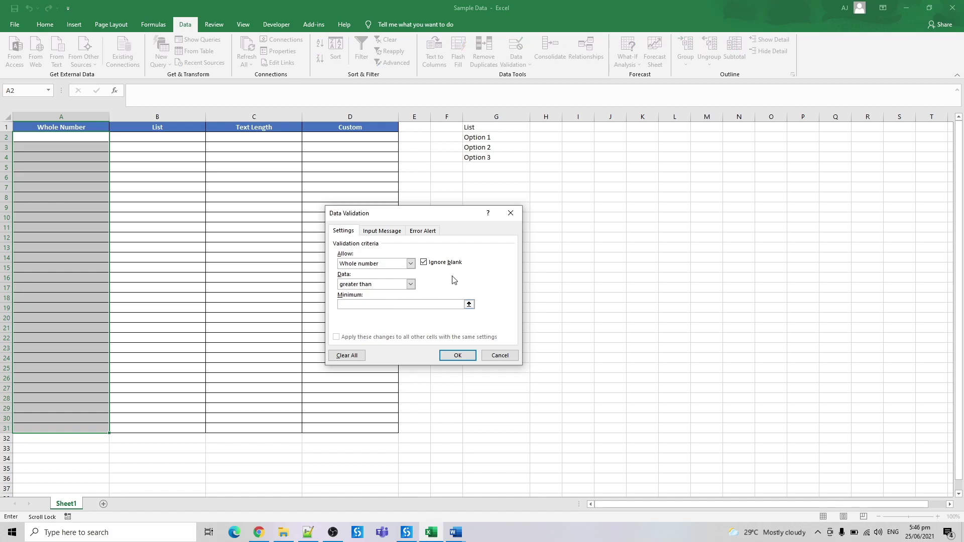
type("1")
left_click(456, 355)
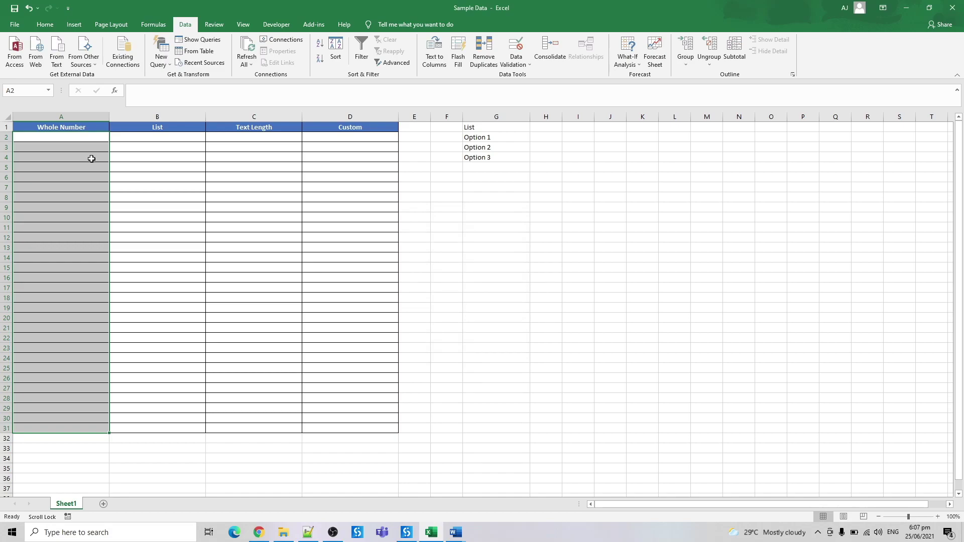
- Enter 23, 45, 12, 2 and 36 into A2:A6
left_click(34, 139)
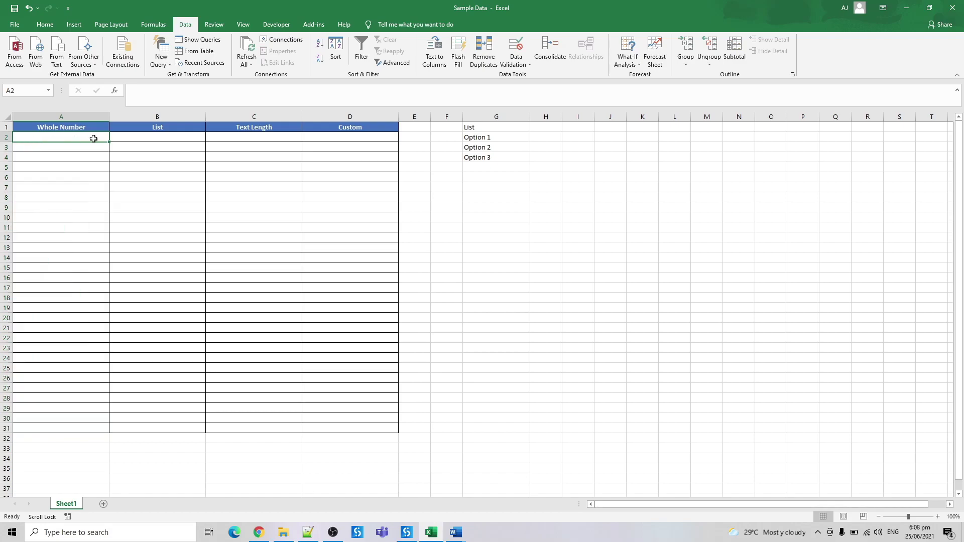
type("23")
key("Return")
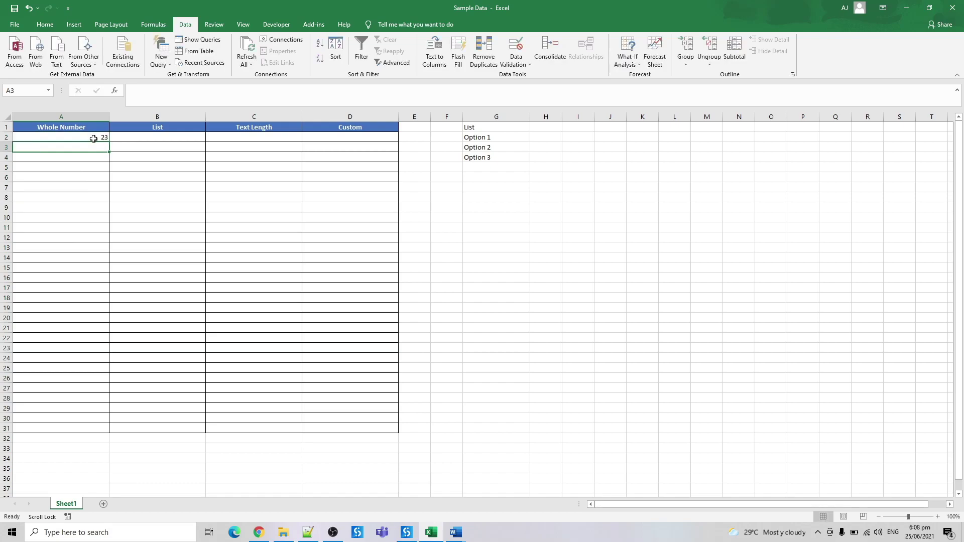
type("45")
key("Return")
type("12")
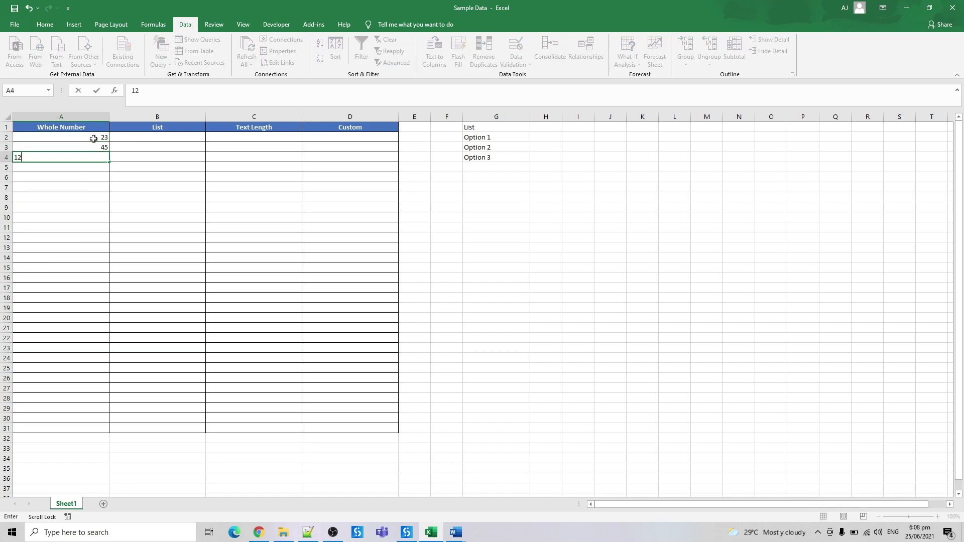
key("Return")
type("2")
key("Return")
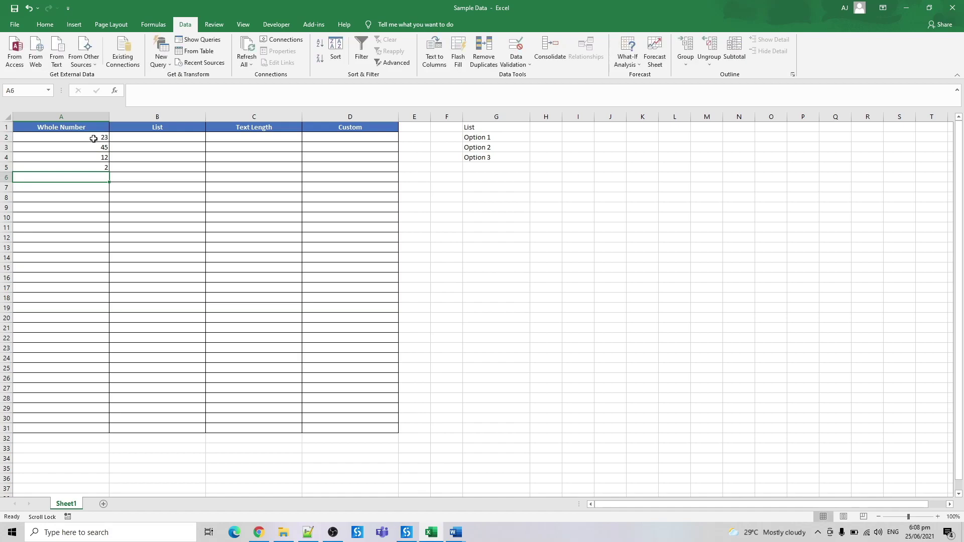
type("36")
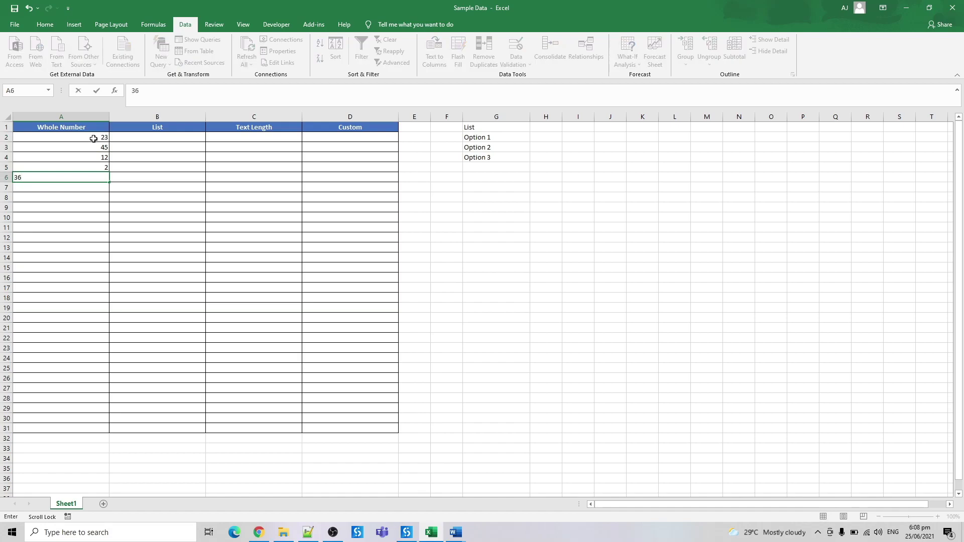
key("Return")
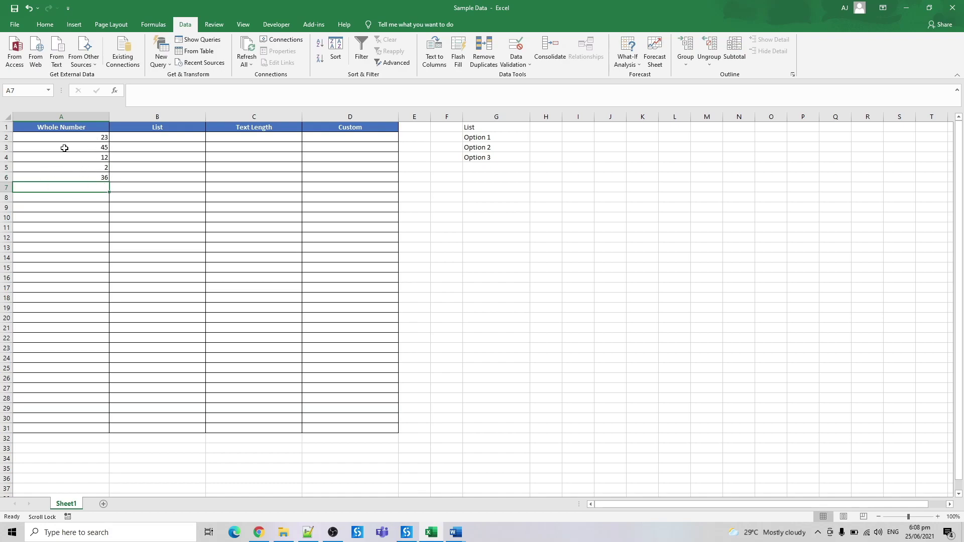
left_click_drag(64, 139, 66, 181)
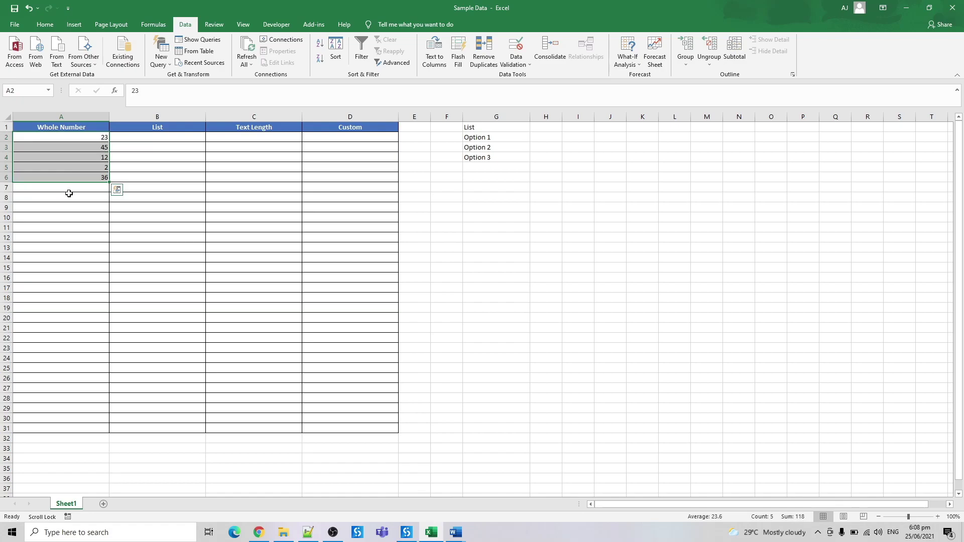
left_click(69, 197)
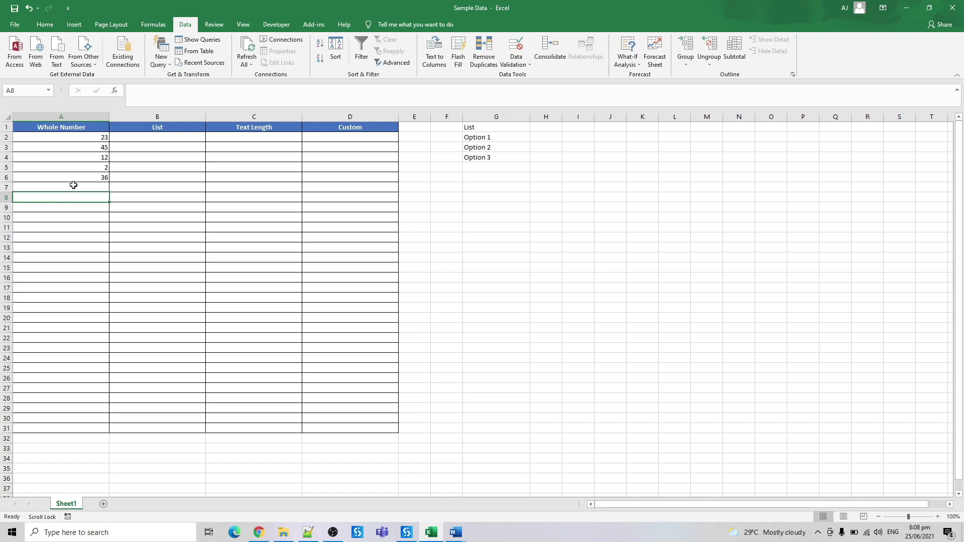
- Test A7 with 10.1 and 5.5 and confirm both decimals are rejected
left_click(73, 187)
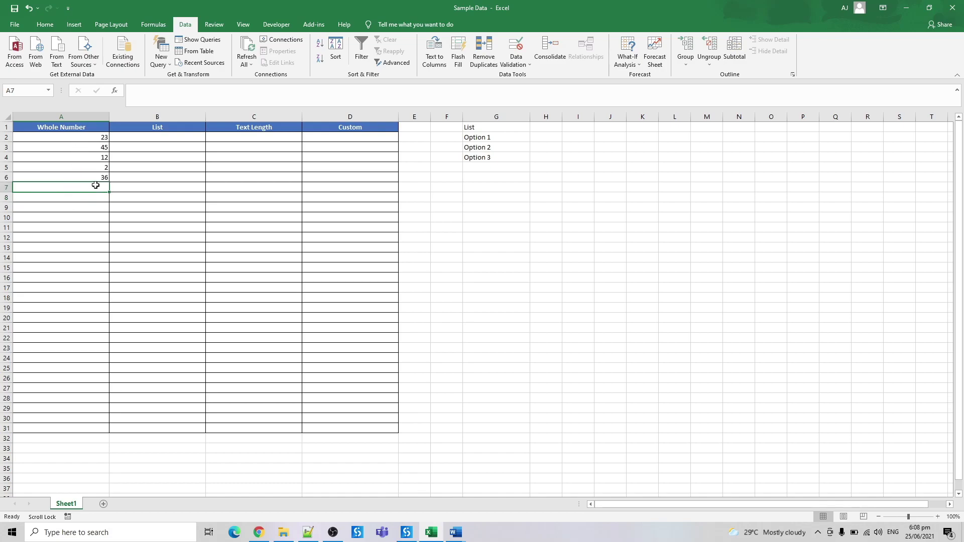
type("10")
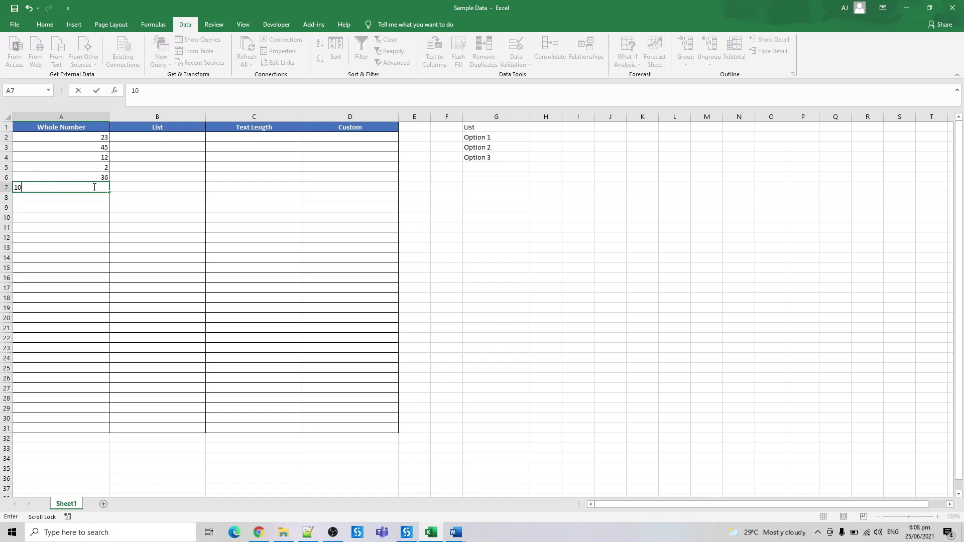
type(".1")
key("Return")
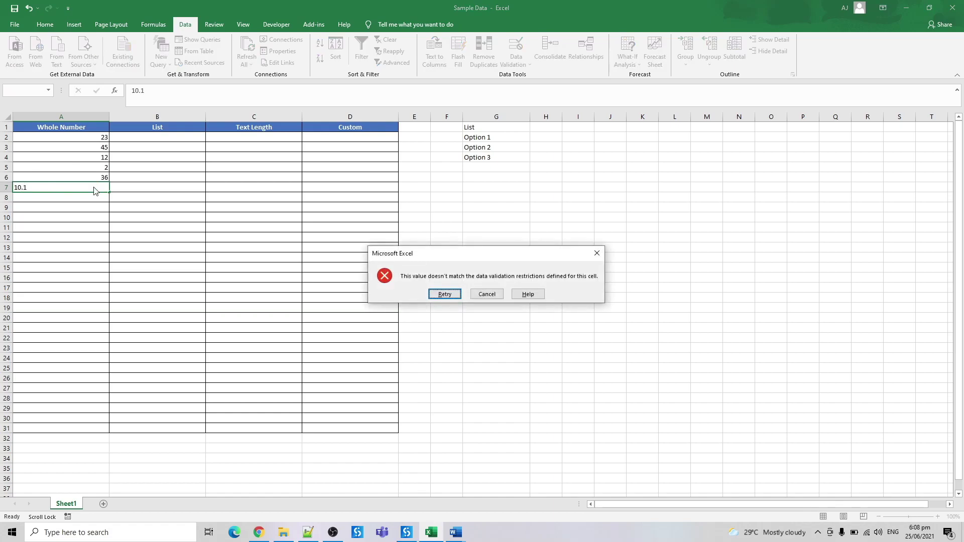
key("Return")
type("5")
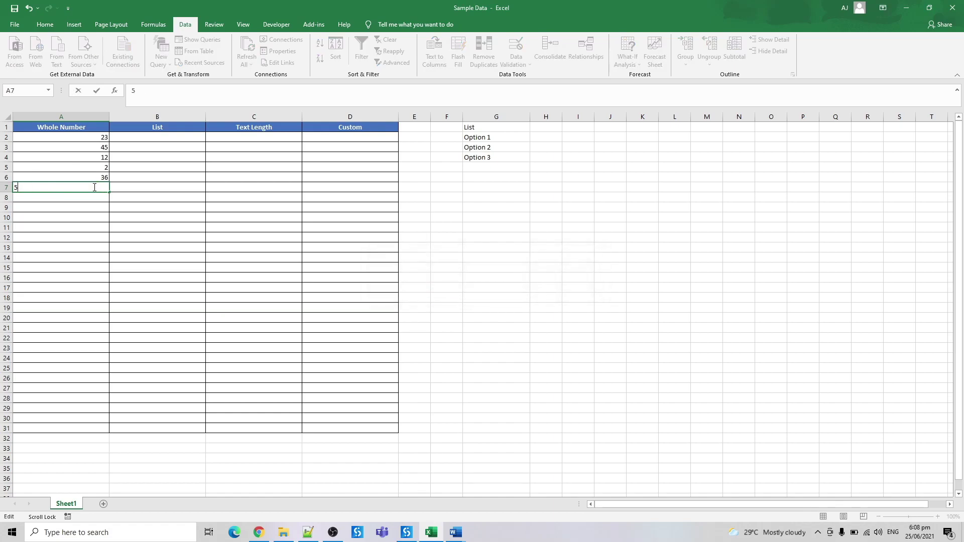
type(".5")
key("Return")
key("Escape")
key("Escape")
- Clear the Whole Number test values and confirm A4 rejects 2.3 and 't'
left_click_drag(97, 137, 89, 203)
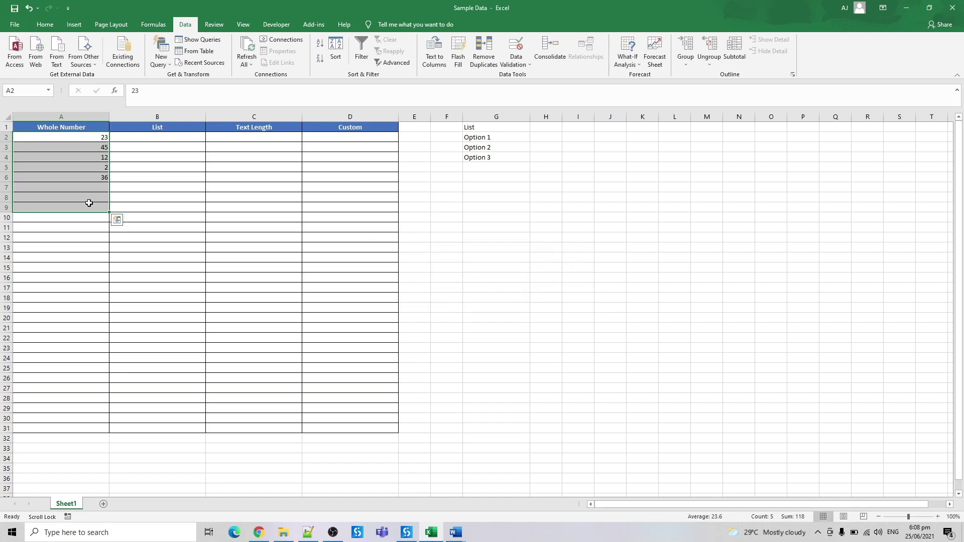
key("Delete")
left_click(84, 156)
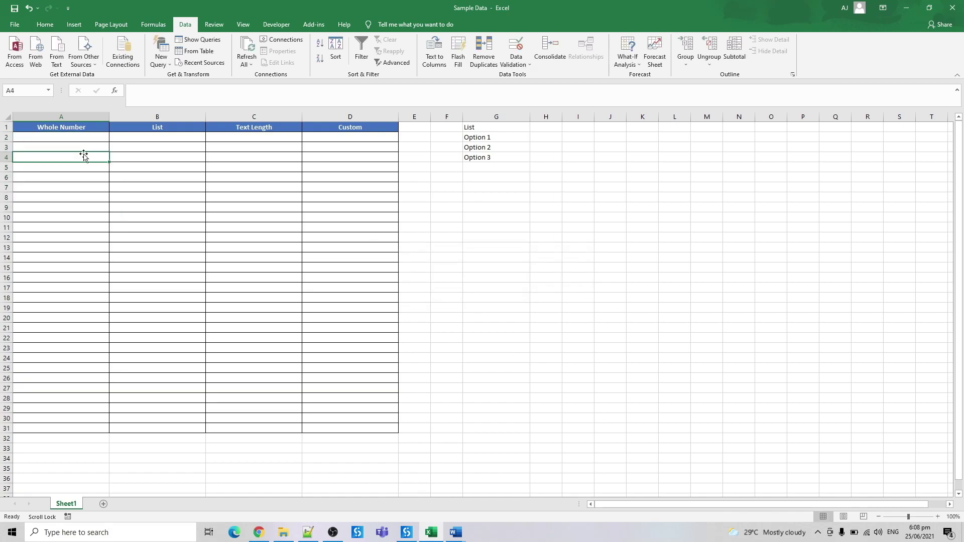
type("2.3")
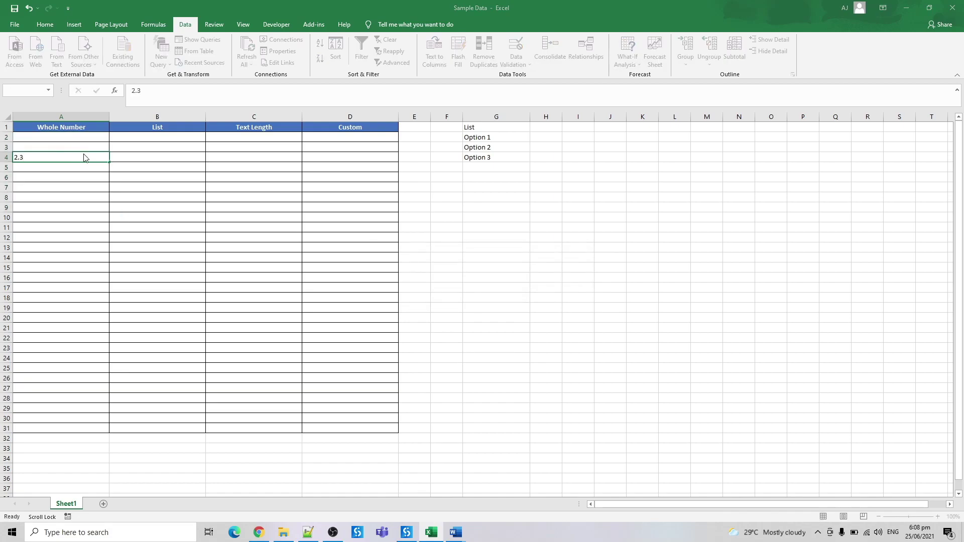
key("Return")
key("Return")
type("t")
key("Return")
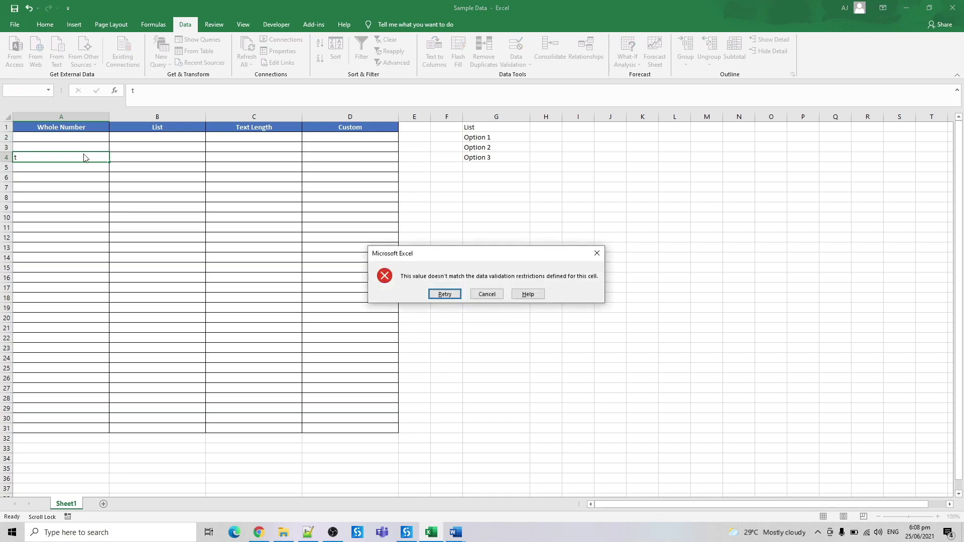
key("Return")
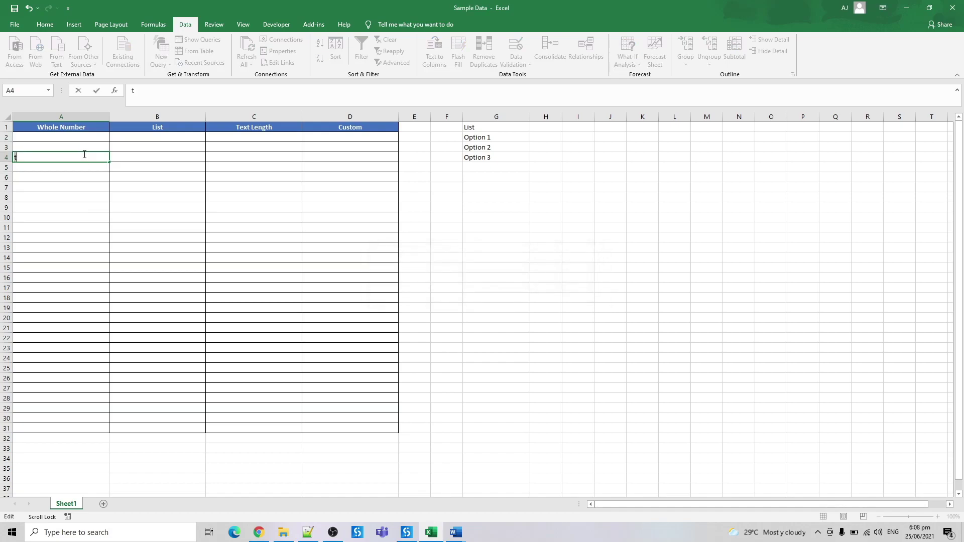
key("Return")
key("Escape")
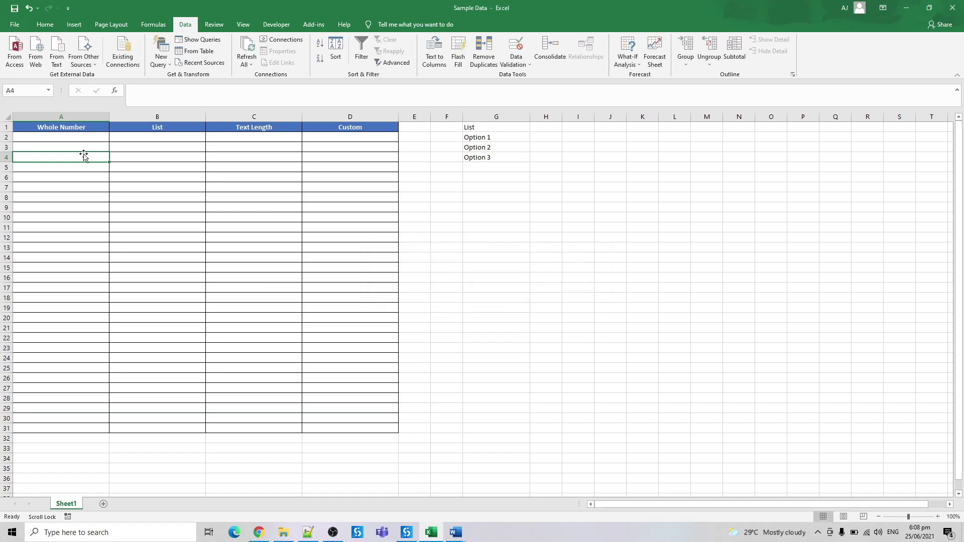
- Enter the text 'word' in A3 to test the whole-number rule again
scroll(84, 156, "down", 1)
scroll(83, 156, "up", 1)
left_click(84, 147)
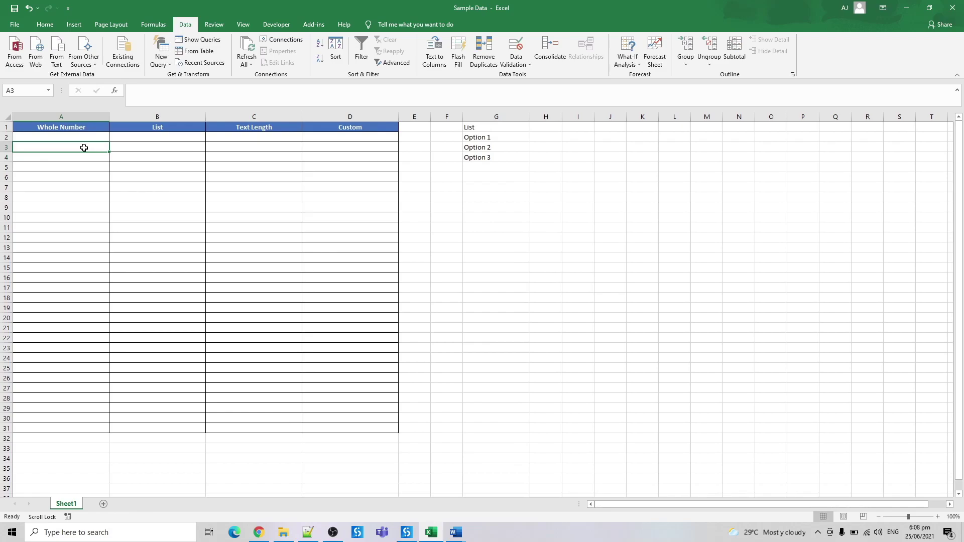
type("word")
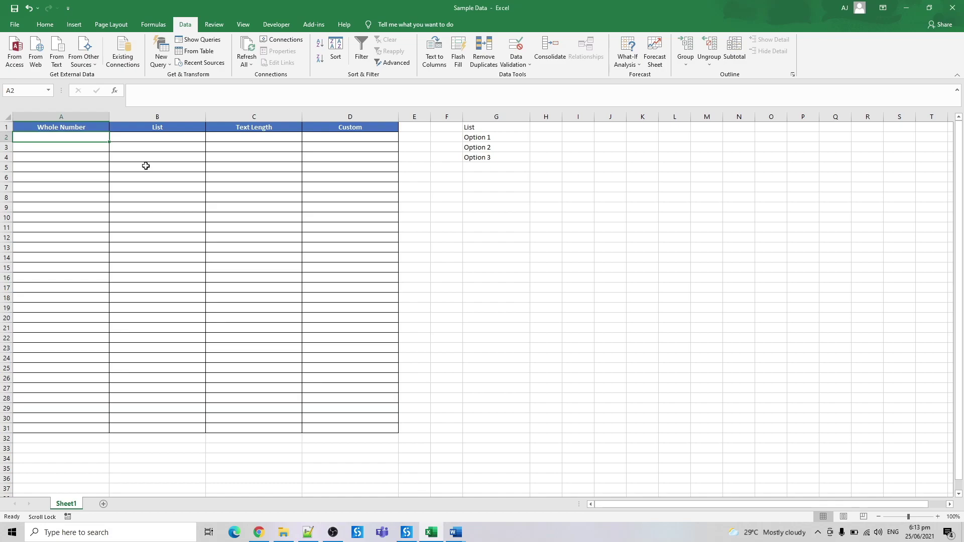
- Give B2:B31 a List validation whose source is G2:G4 (Option 1–3)
left_click_drag(155, 137, 172, 425)
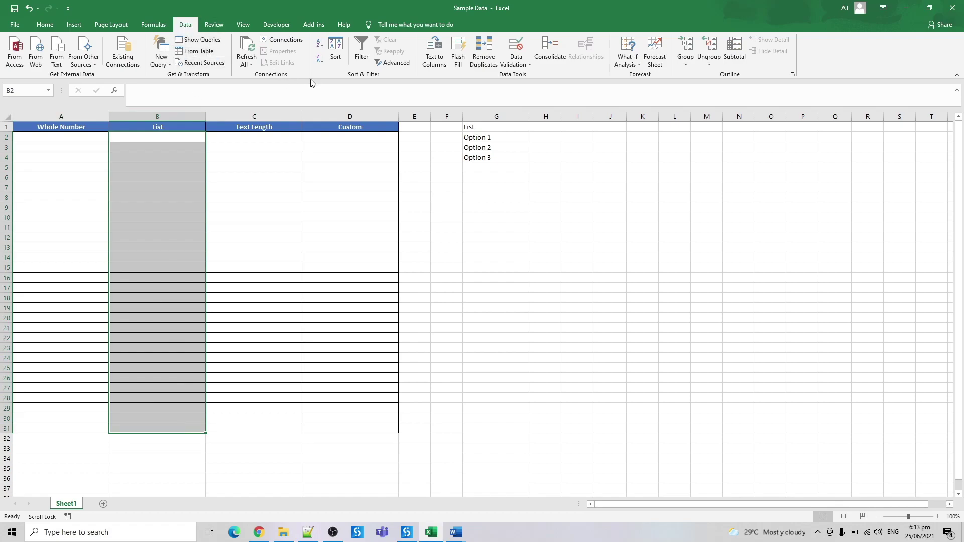
left_click(515, 64)
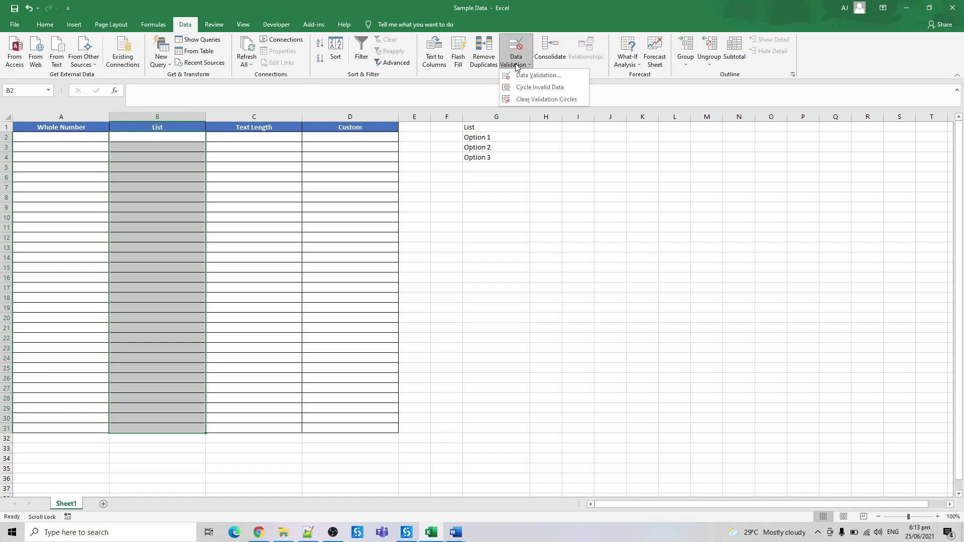
left_click(527, 74)
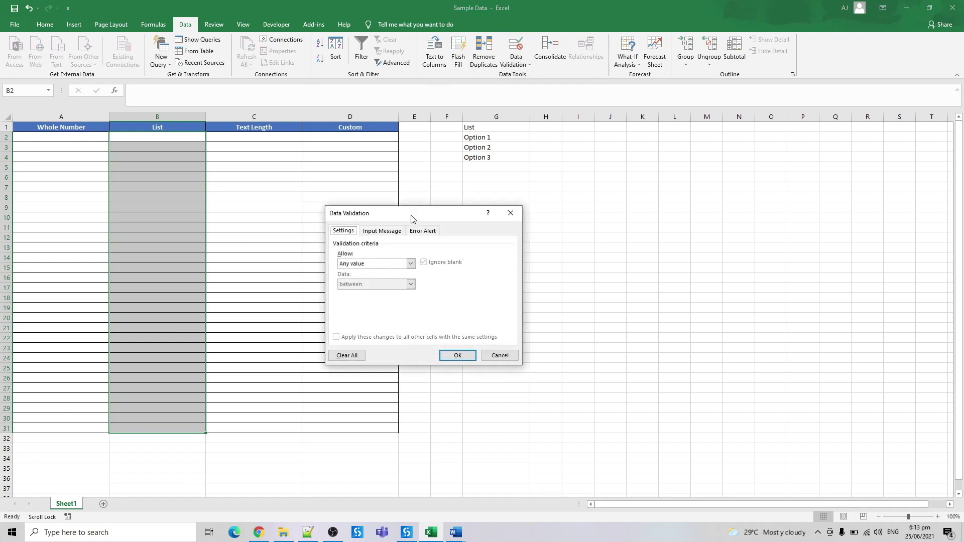
left_click_drag(412, 215, 388, 222)
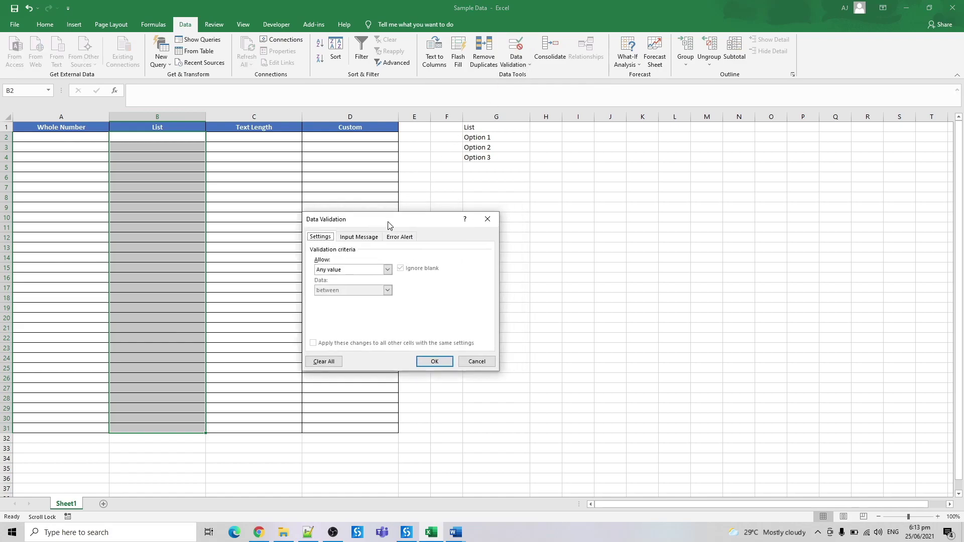
left_click(368, 270)
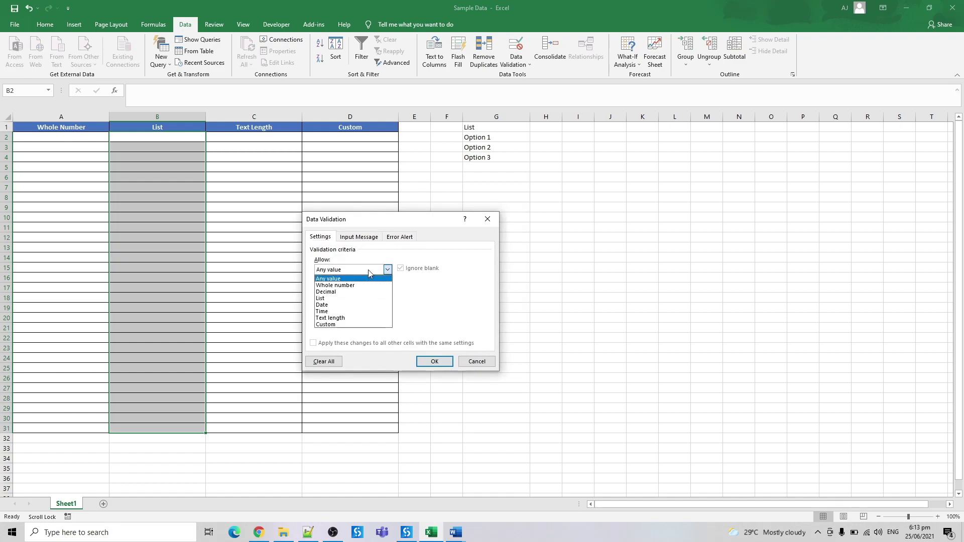
left_click(342, 297)
left_click(374, 311)
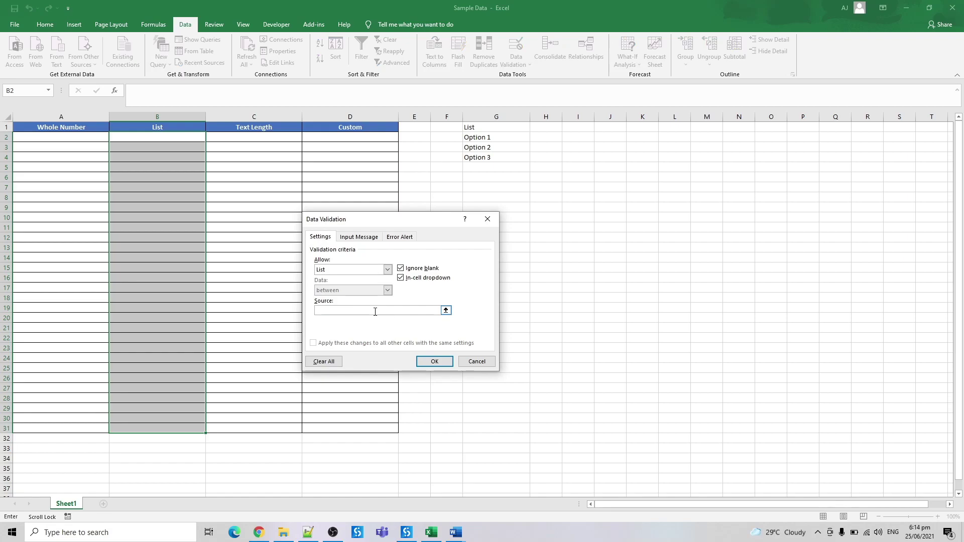
left_click(445, 310)
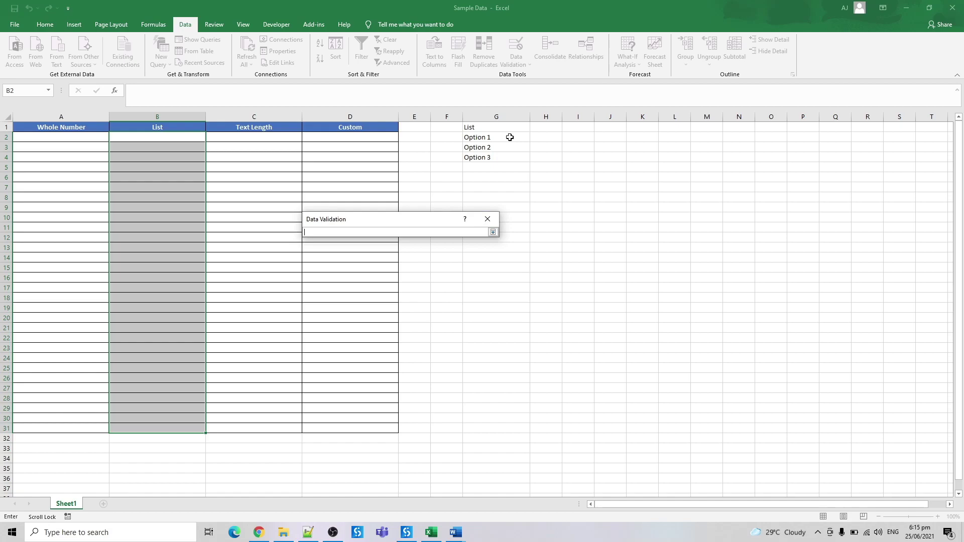
left_click_drag(509, 137, 512, 160)
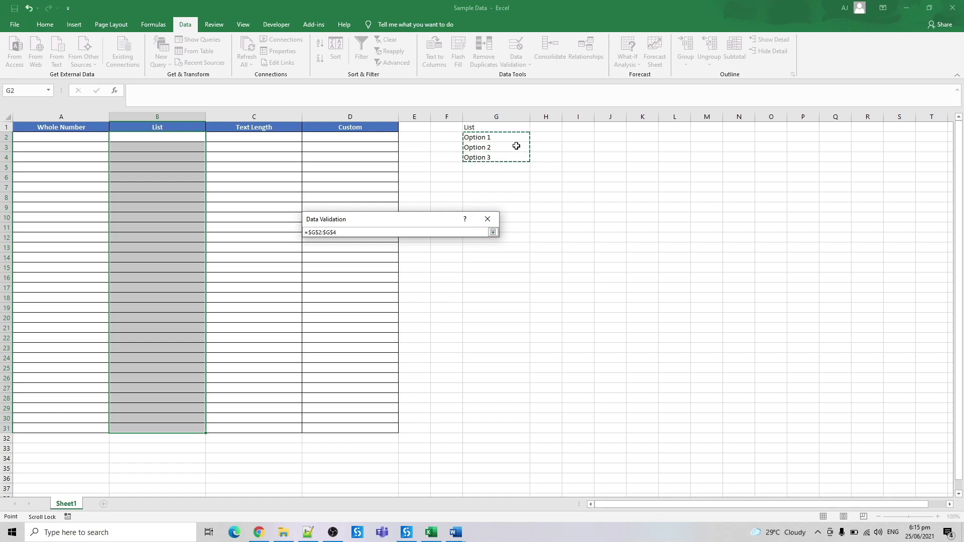
left_click(493, 233)
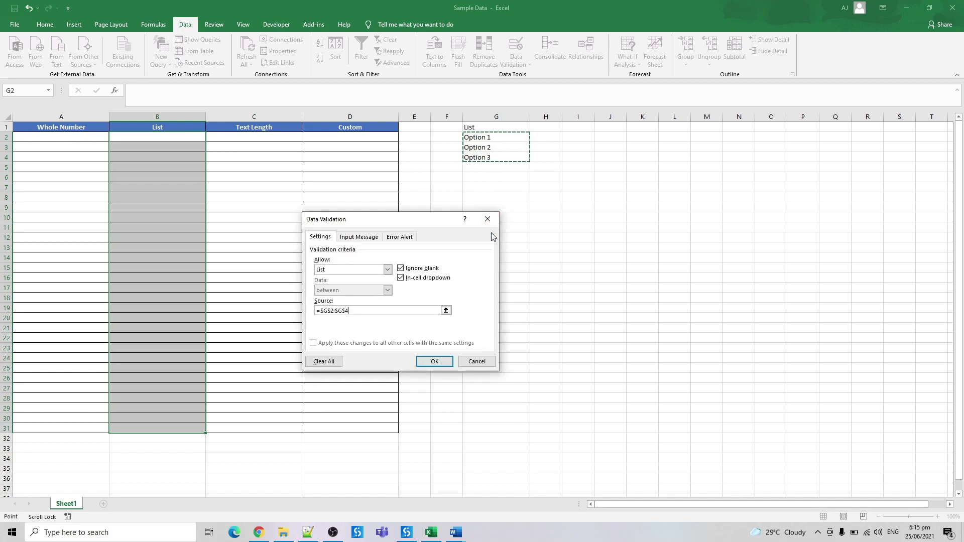
left_click(435, 361)
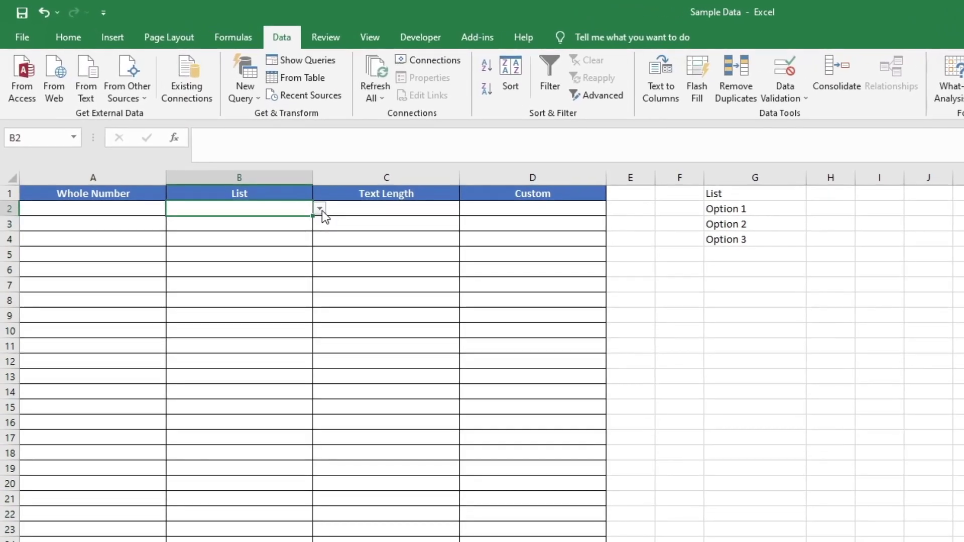
- Preview the dropdown choices in B2 and B5 without picking any
left_click(320, 208)
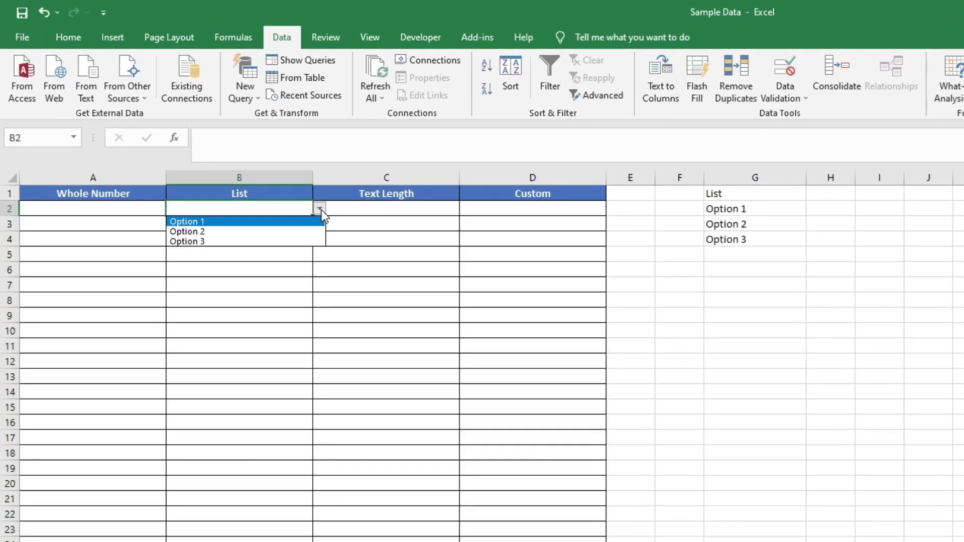
left_click(281, 260)
left_click(281, 260)
left_click(320, 255)
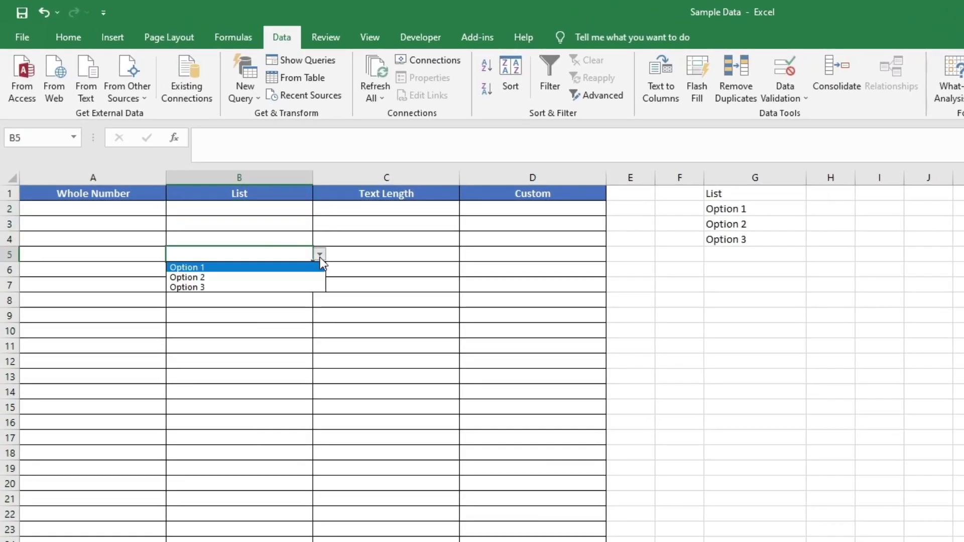
left_click(282, 303)
left_click(277, 315)
left_click(277, 346)
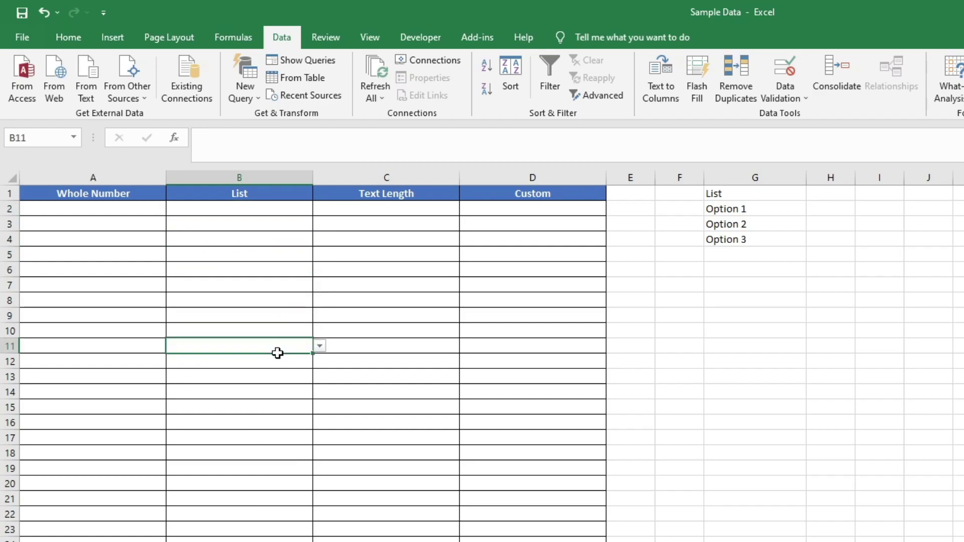
left_click(294, 300)
left_click(294, 254)
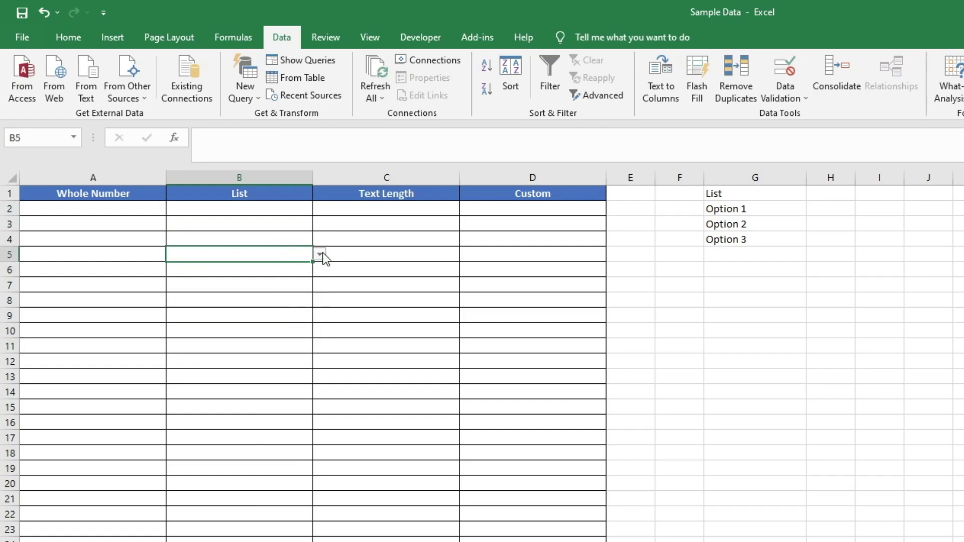
left_click(320, 255)
left_click(286, 306)
left_click(269, 221)
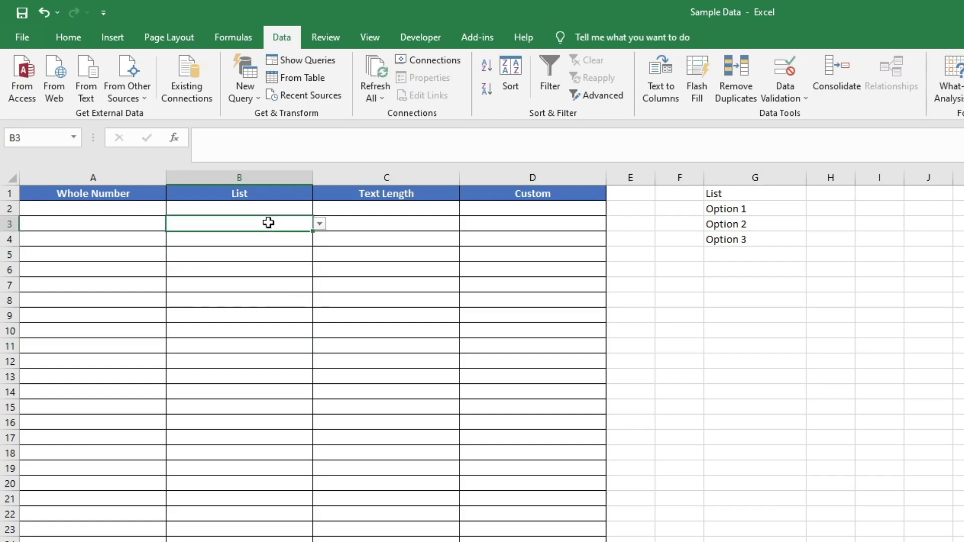
- Choose Option 1 in B3 and Option 2 in B5 and B8
left_click(321, 224)
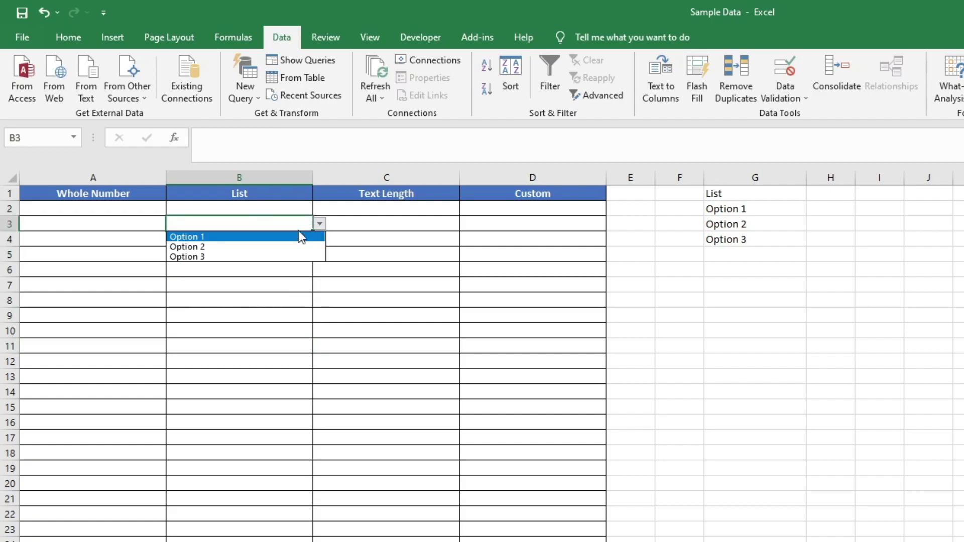
left_click(286, 238)
left_click(290, 252)
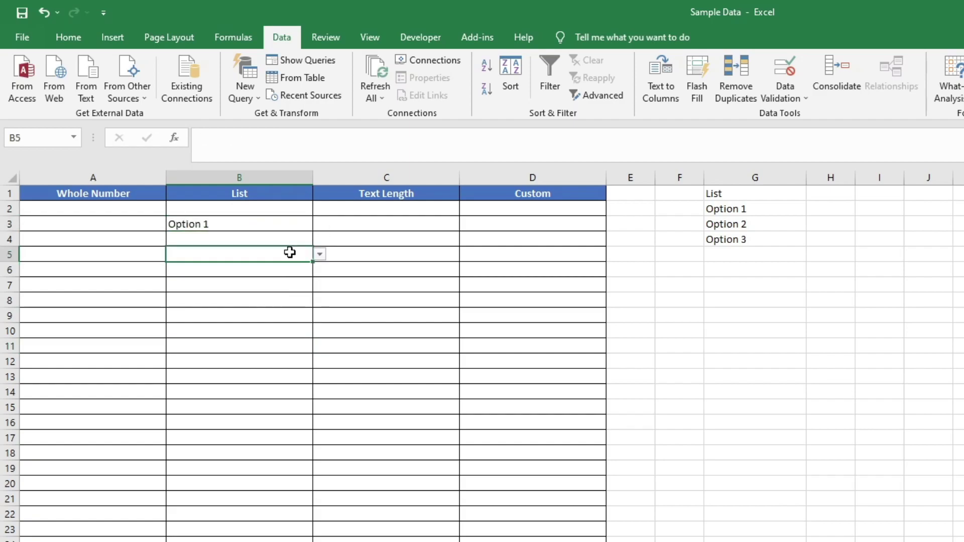
left_click(319, 254)
left_click(275, 278)
left_click(276, 300)
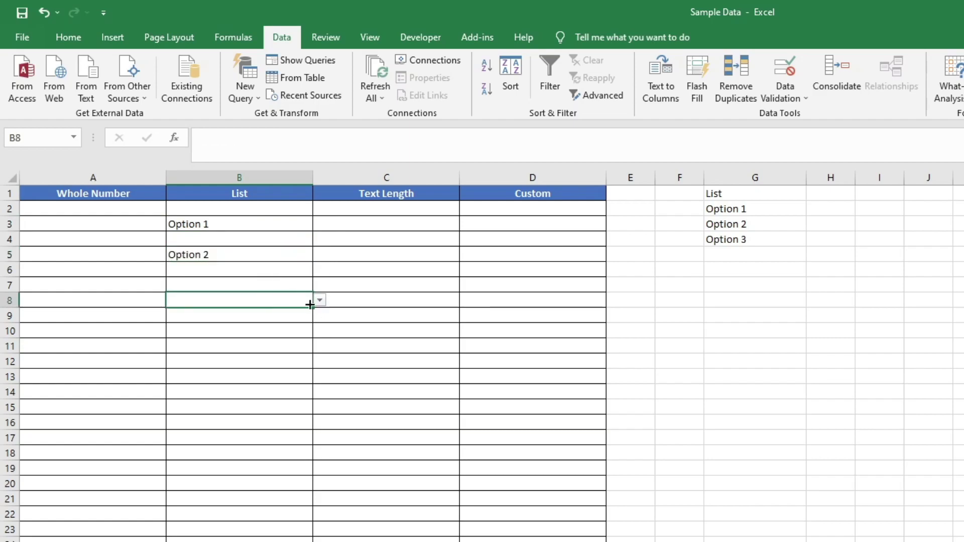
left_click(320, 301)
left_click(280, 324)
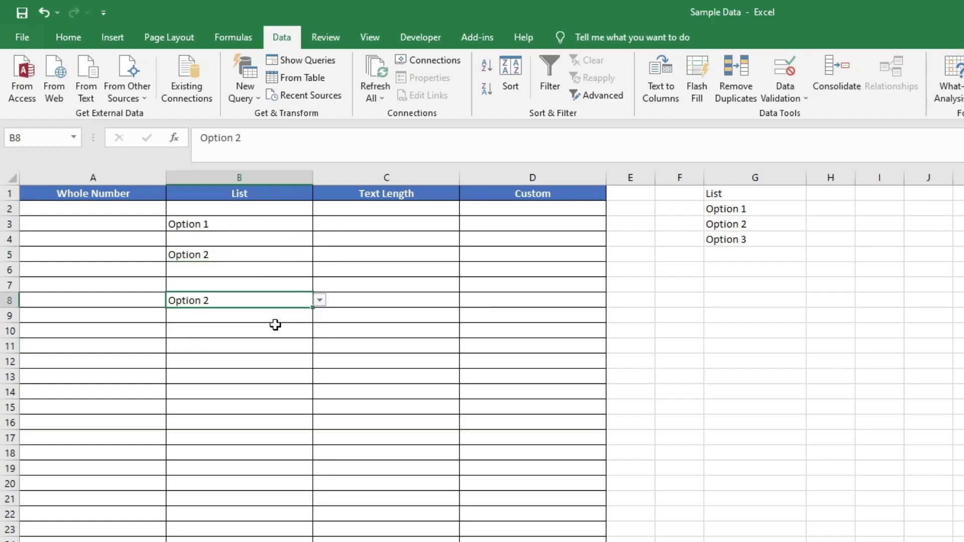
left_click(273, 330)
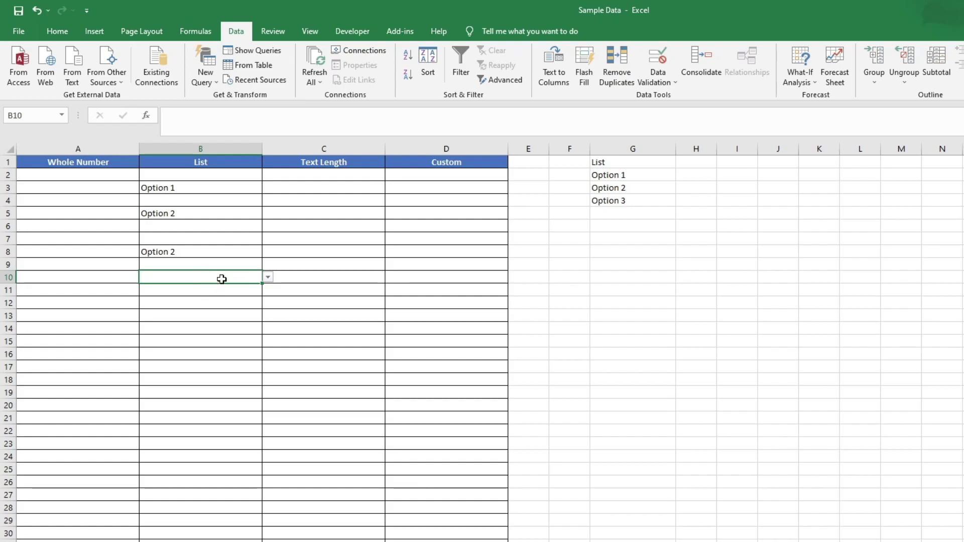
- Enter 'Option 4' in B10 and retry after validation rejects it
type("Option ")
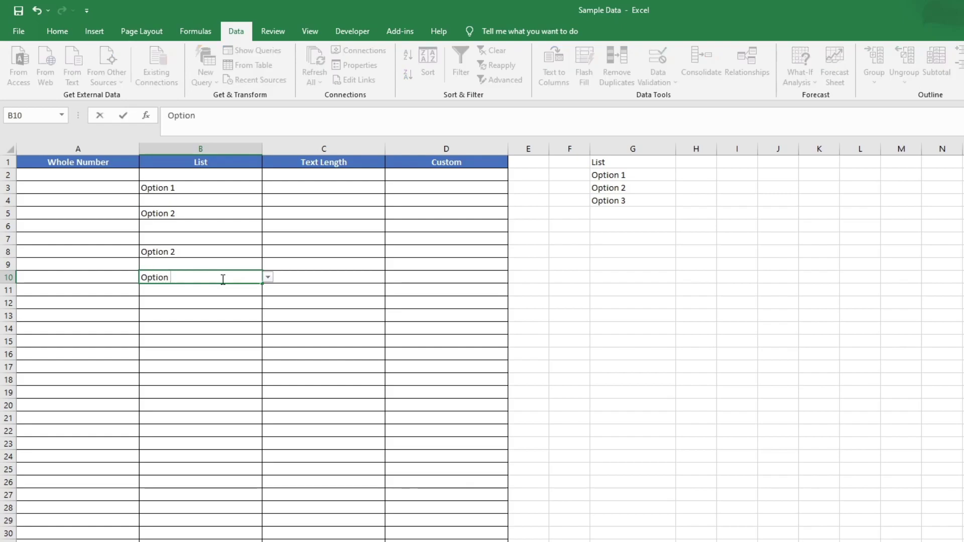
type("5")
key("BackSpace")
type("4")
key("Return")
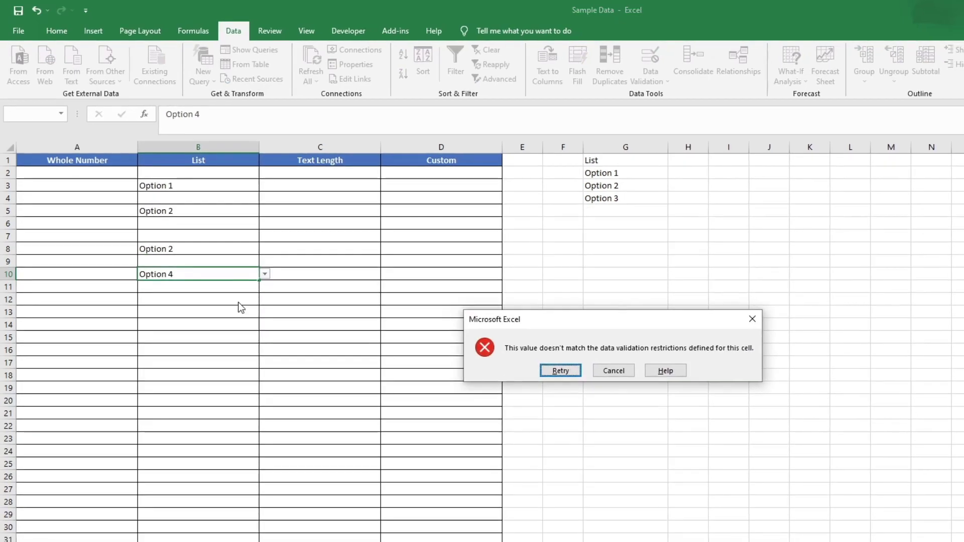
left_click(557, 369)
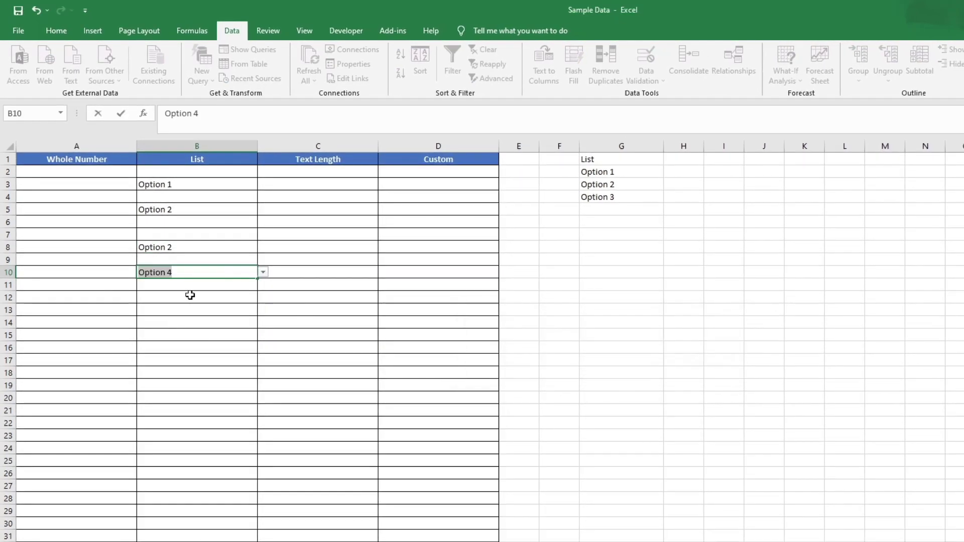
- Change the entry to 'Option 7', see it rejected, and cancel it
key("End")
key("BackSpace")
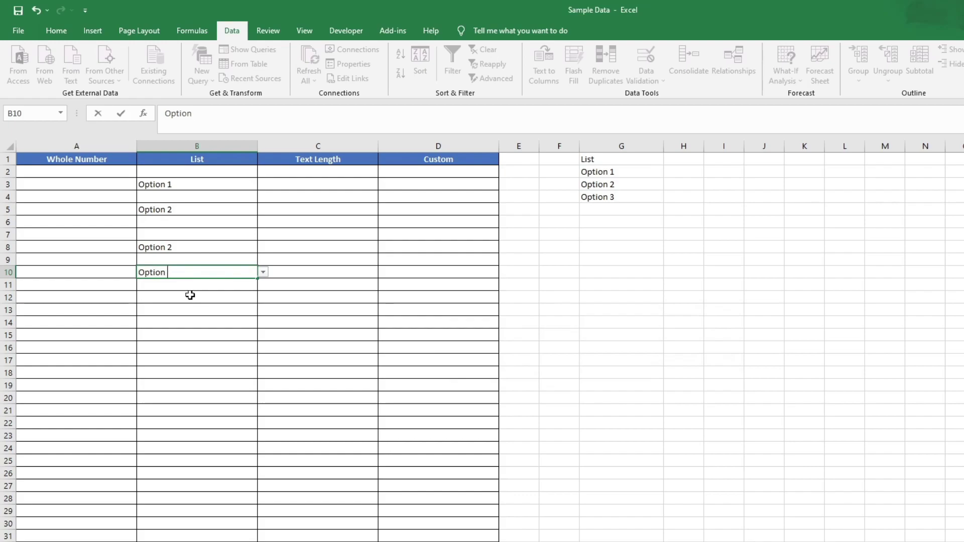
type("7")
key("Return")
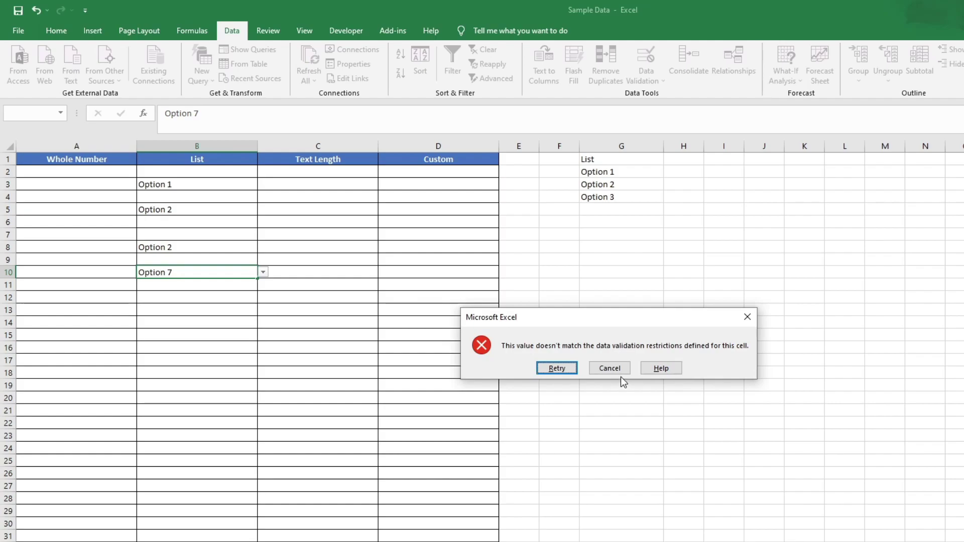
left_click(608, 367)
left_click(213, 322)
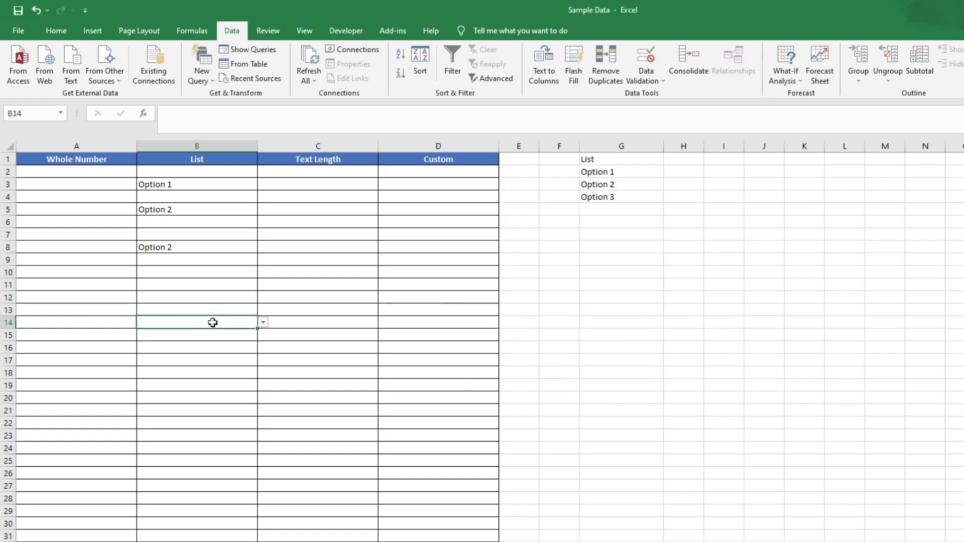
left_click(191, 272)
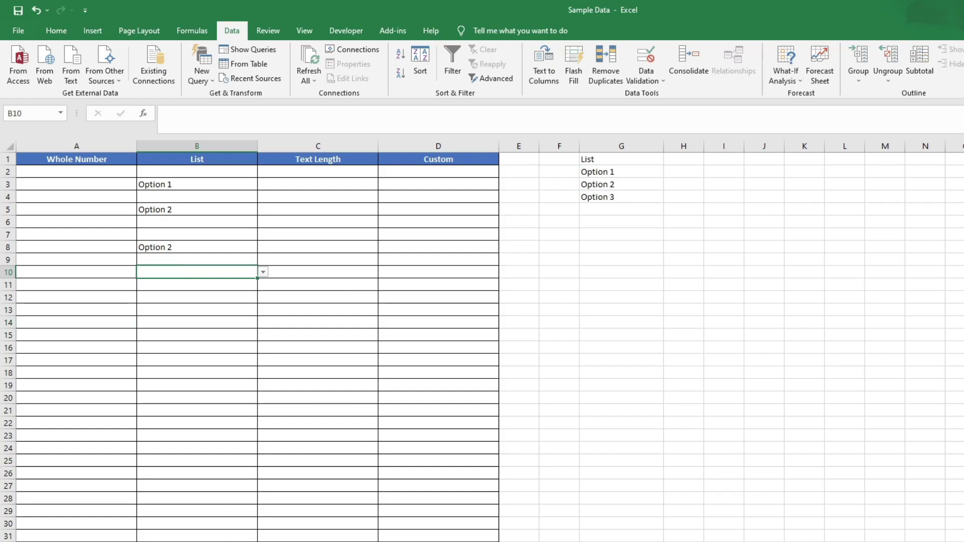
left_click(253, 224)
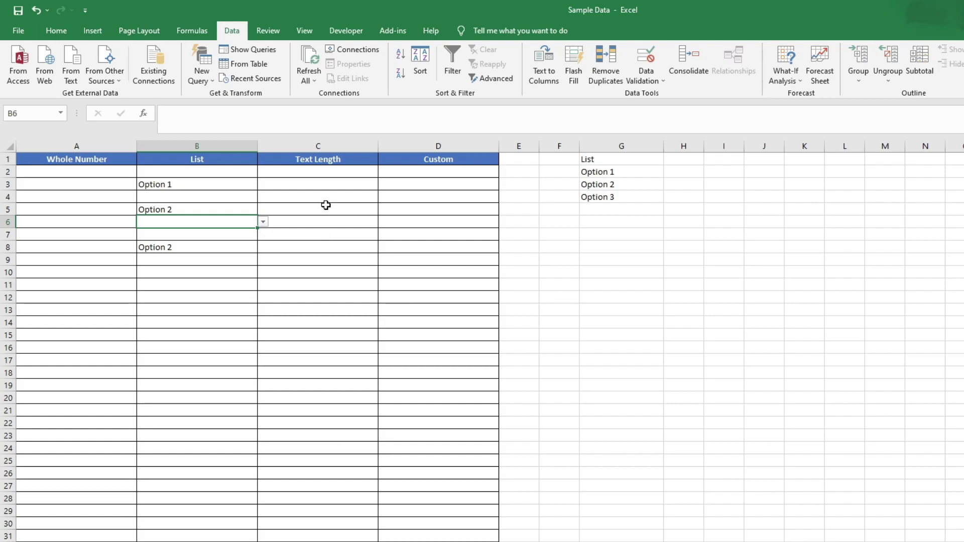
left_click(326, 207)
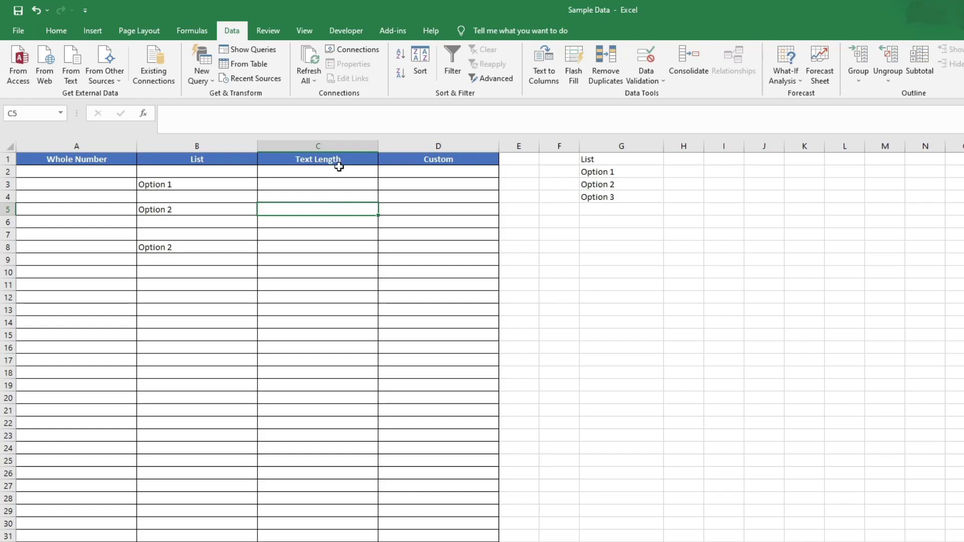
- Give the Text Length cells a text-length rule requiring exactly 10 characters
left_click_drag(337, 171, 330, 533)
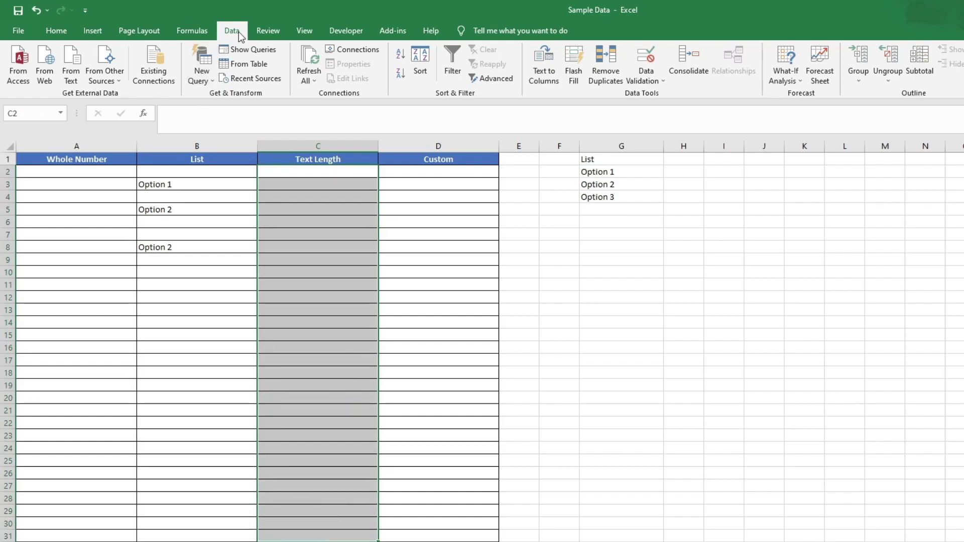
left_click(663, 80)
left_click(668, 95)
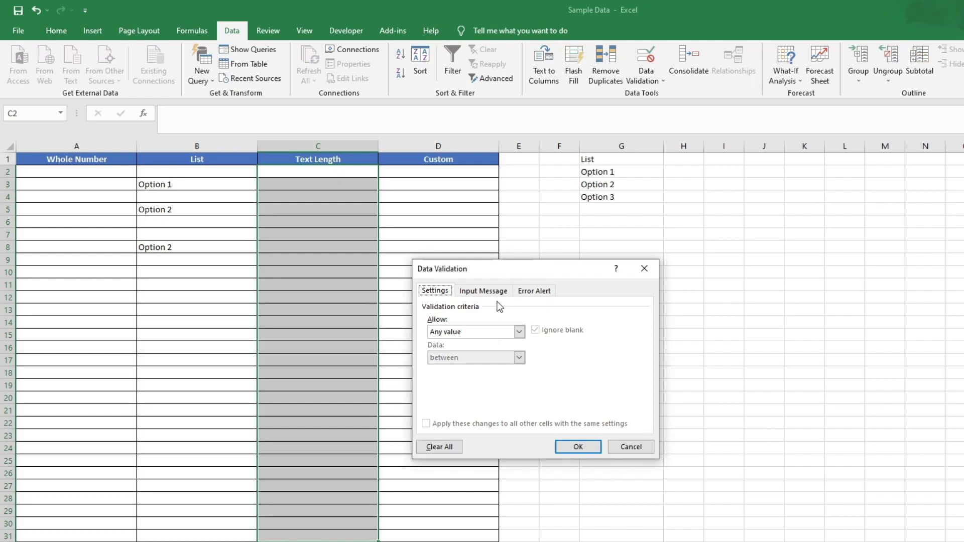
left_click(498, 333)
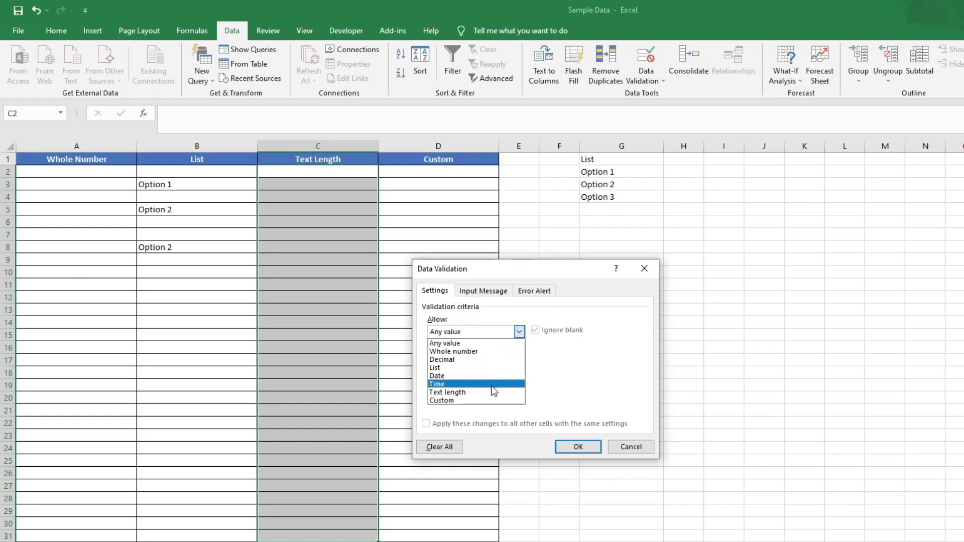
left_click(490, 391)
left_click(503, 358)
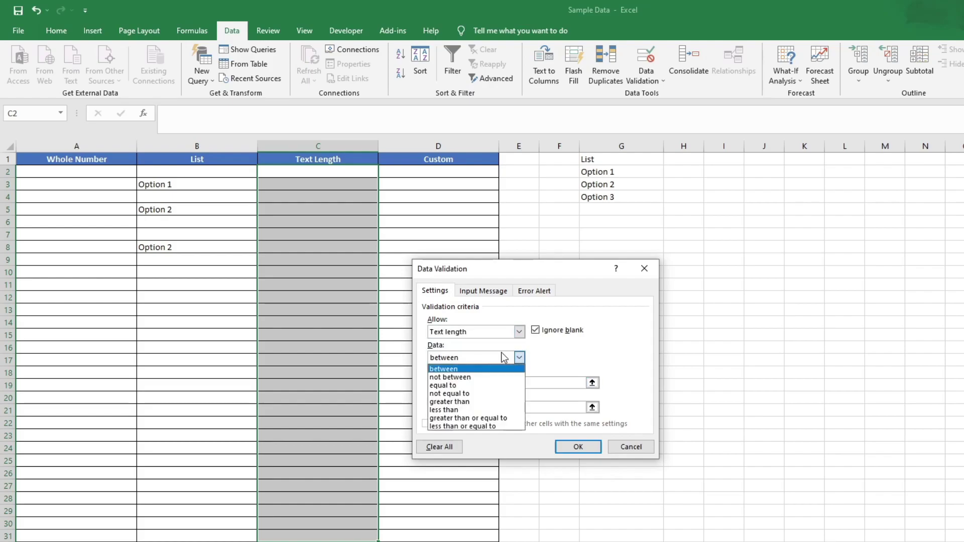
left_click(490, 385)
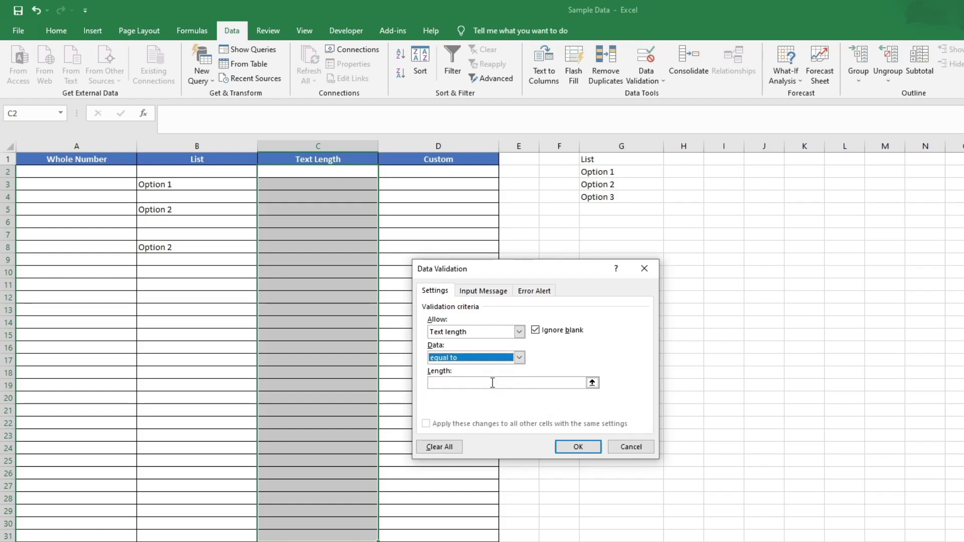
left_click(492, 383)
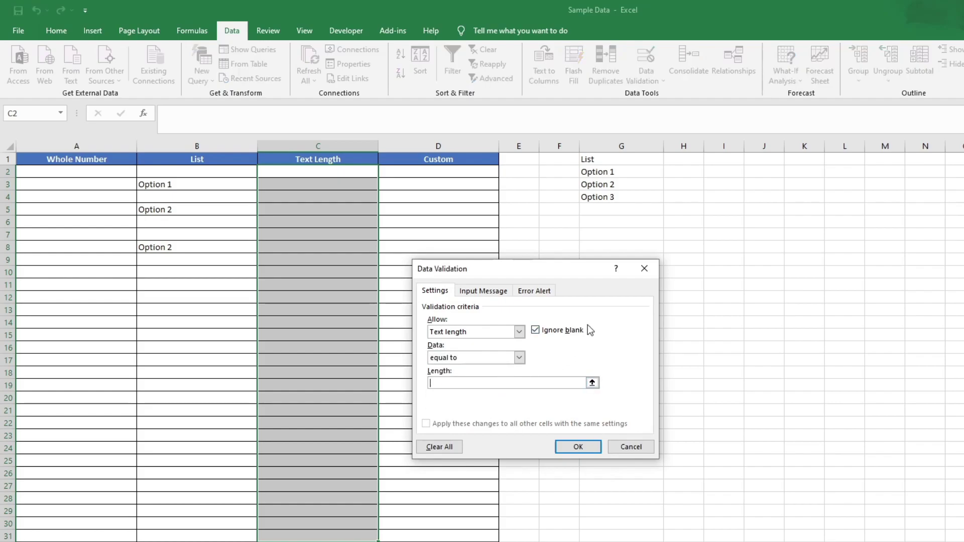
type("10")
left_click(578, 447)
left_click(313, 173)
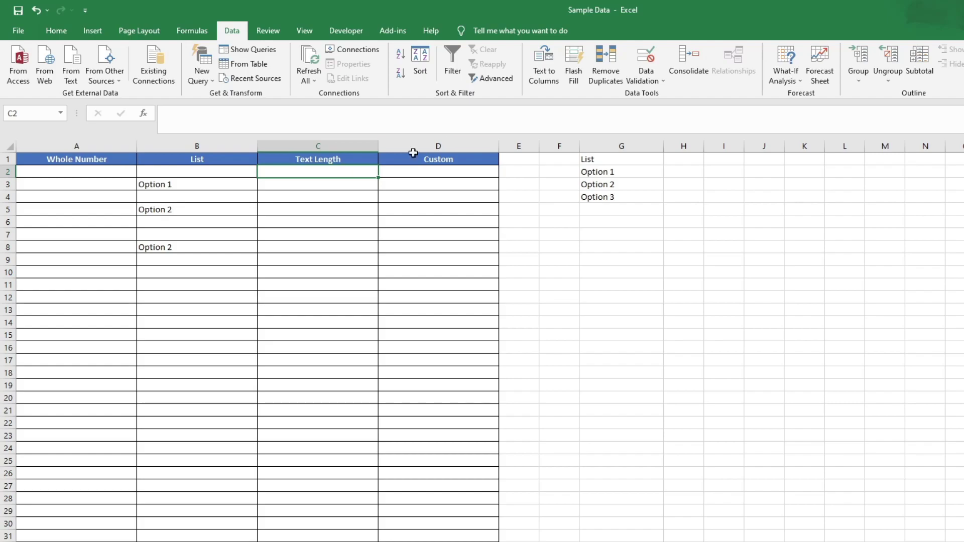
type("pow")
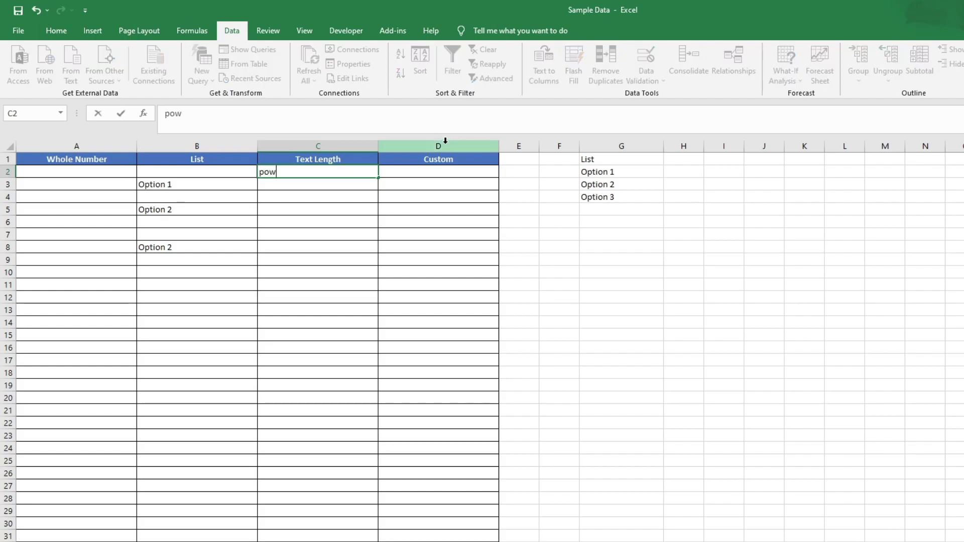
type("erpower")
key("Return")
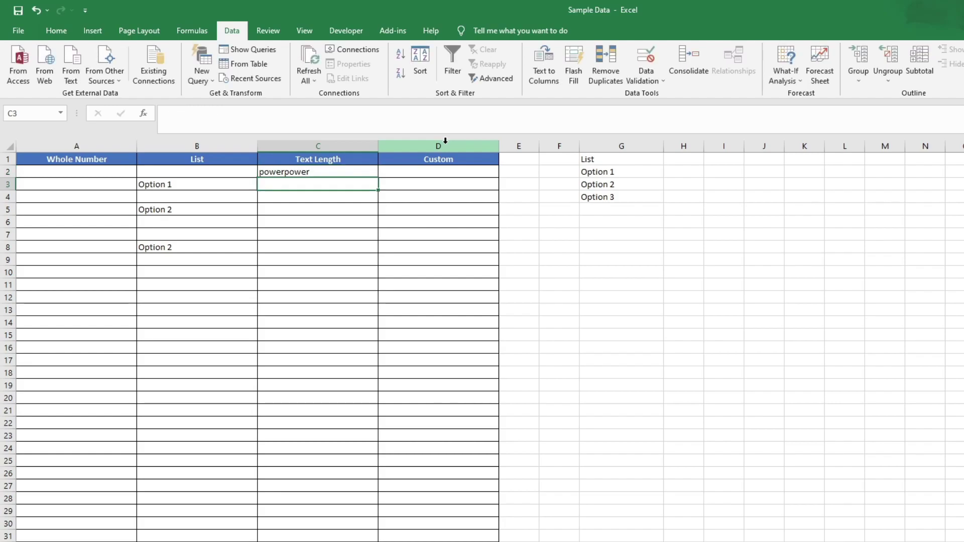
type("slide")
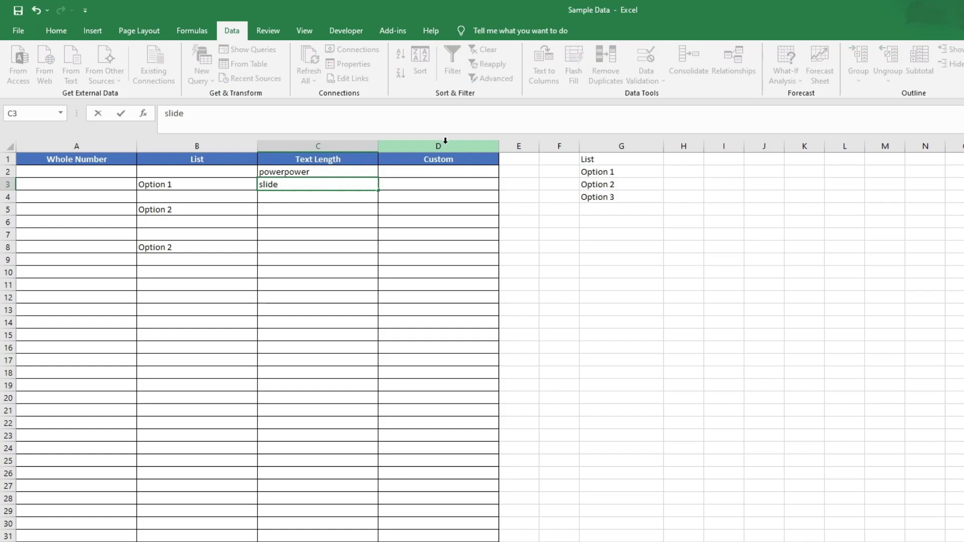
type("ssss")
key("Return")
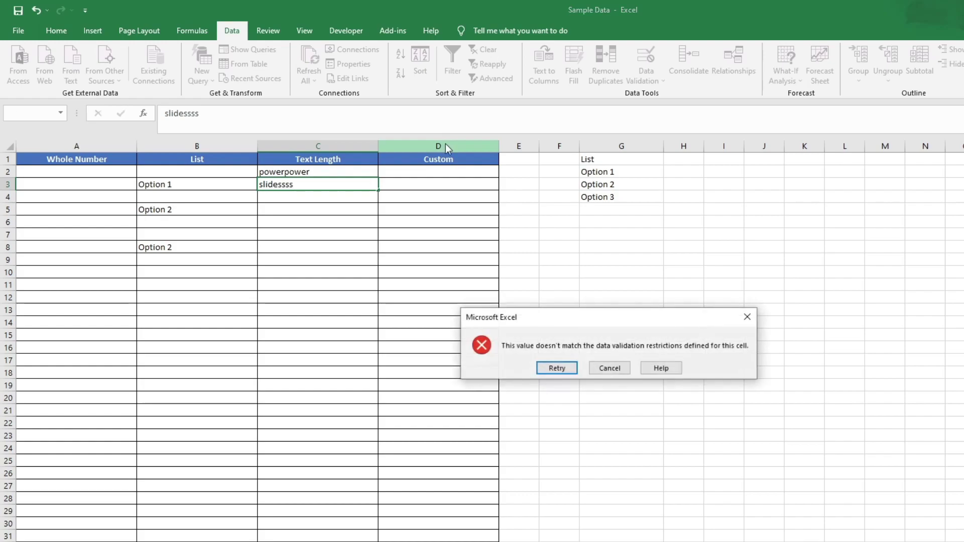
key("Return")
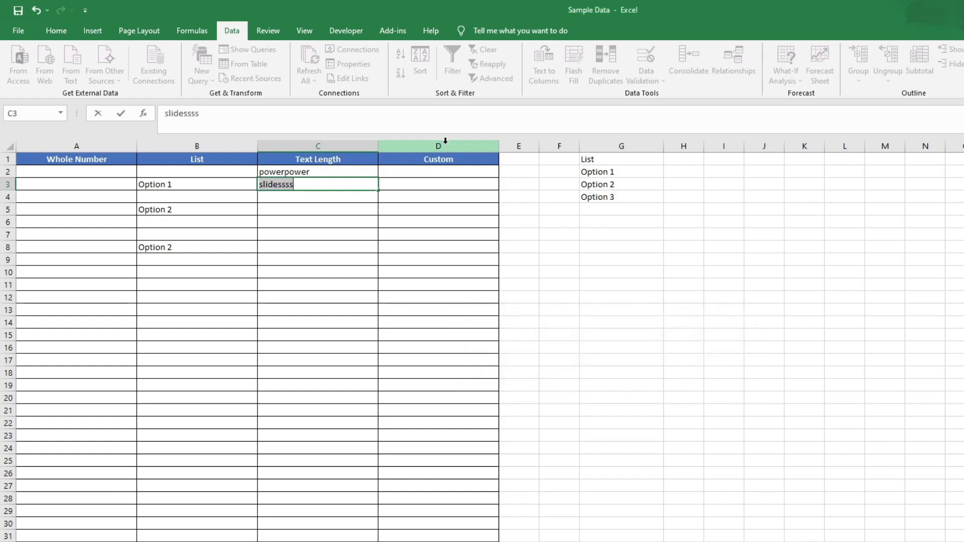
key("End")
key("BackSpace")
key("Return")
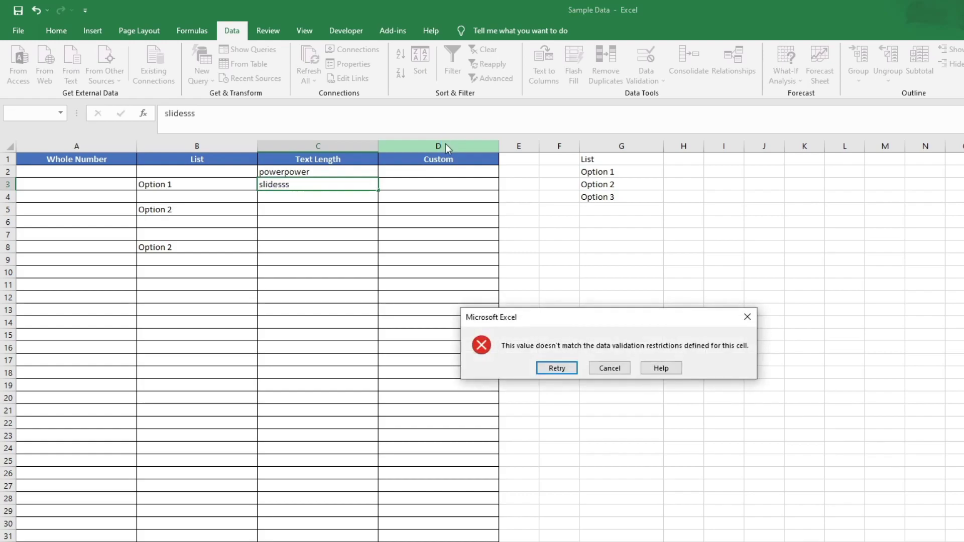
key("Return")
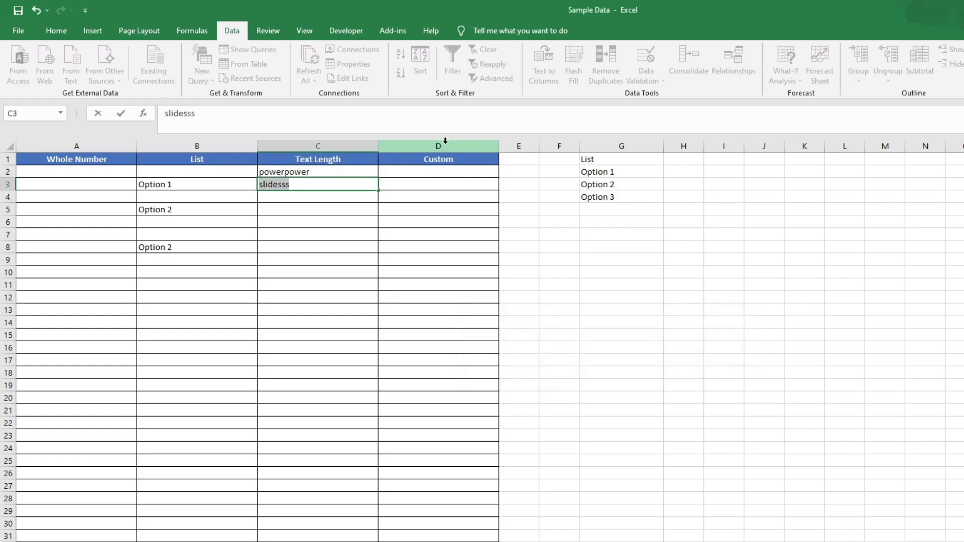
type("slidesss")
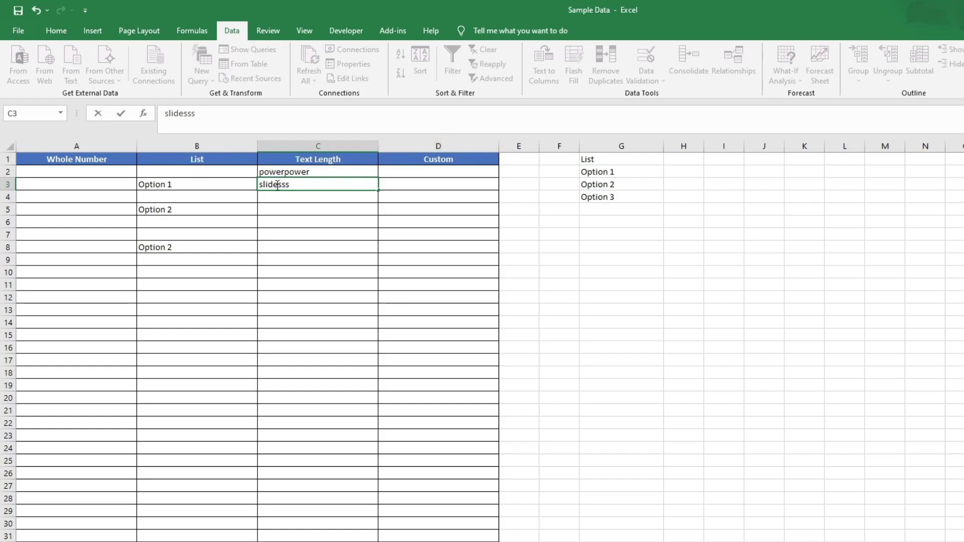
left_click_drag(277, 186, 267, 183)
left_click(301, 186)
type("sss")
key("Return")
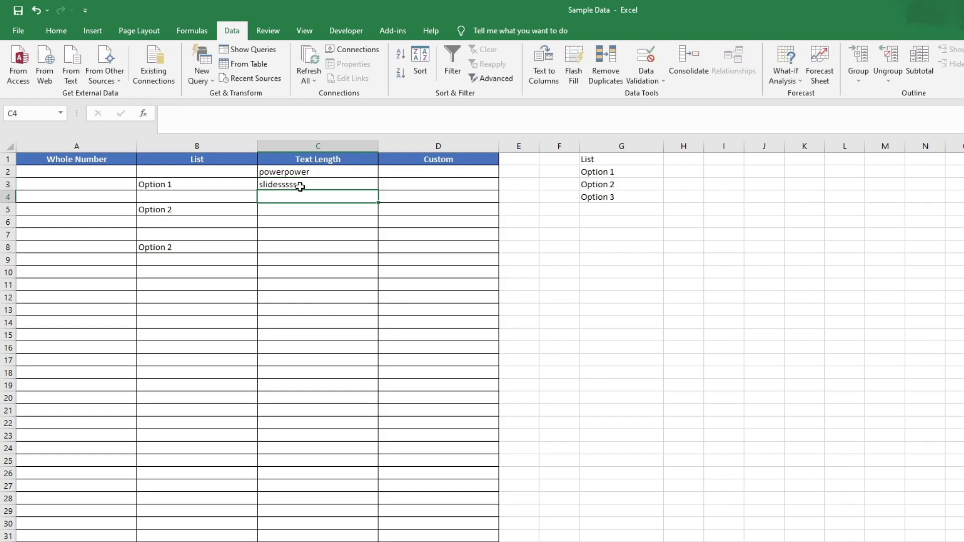
left_click(304, 185)
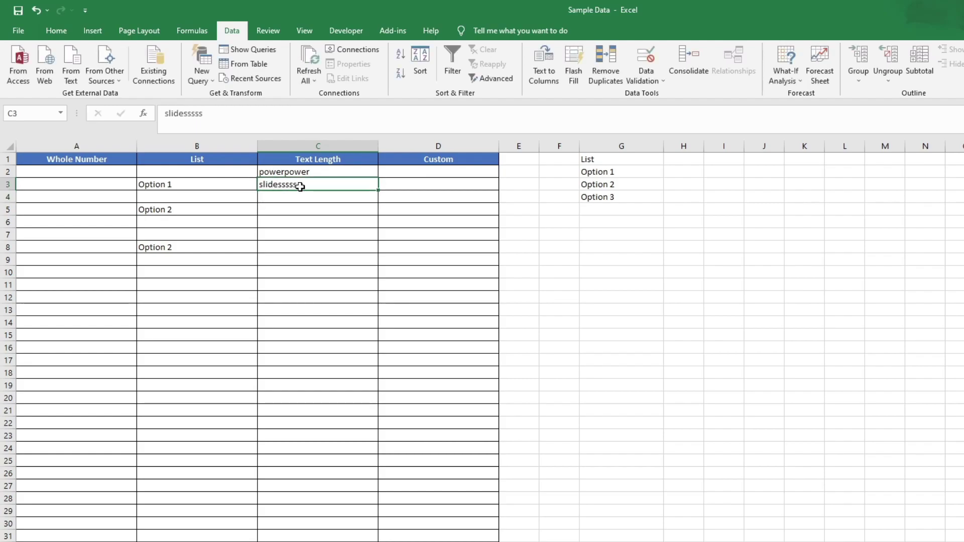
left_click(322, 199)
left_click_drag(326, 174, 331, 200)
left_click(323, 232)
left_click(328, 245)
left_click(306, 195)
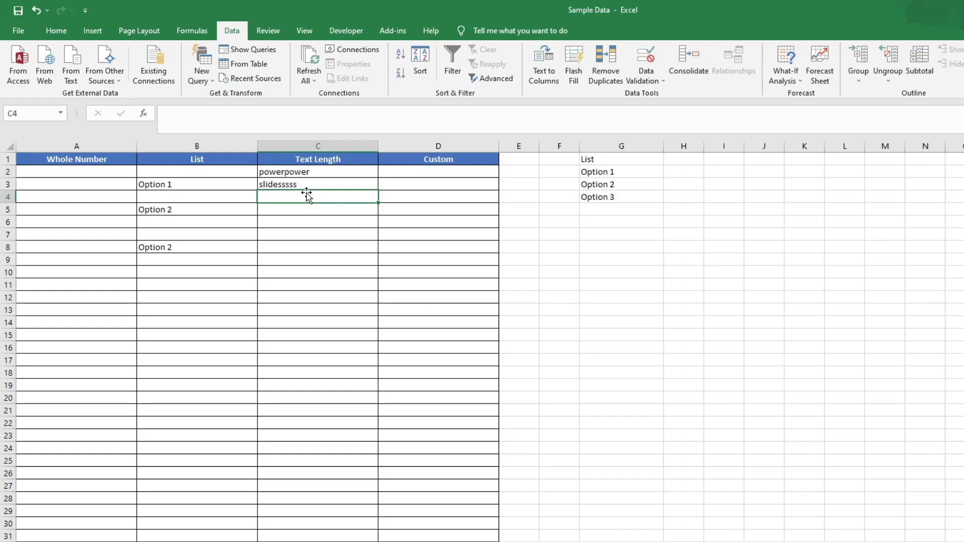
type("poer")
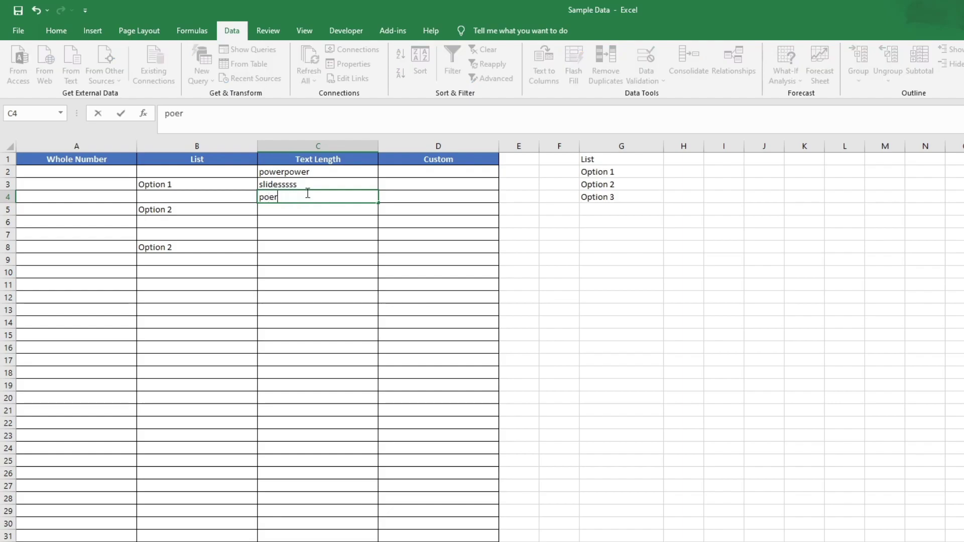
key("BackSpace")
key("BackSpace")
type("wer")
key("Delete")
key("Return")
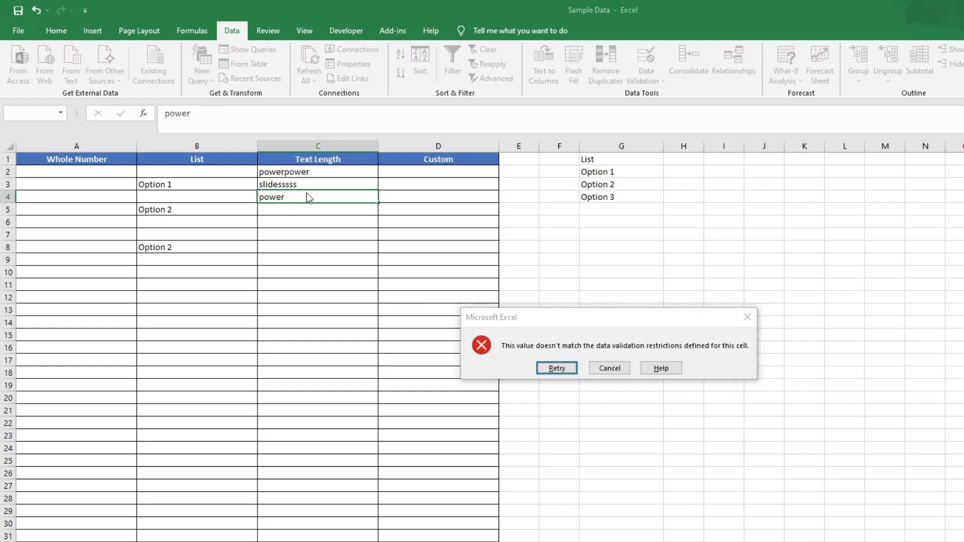
key("Return")
key("BackSpace")
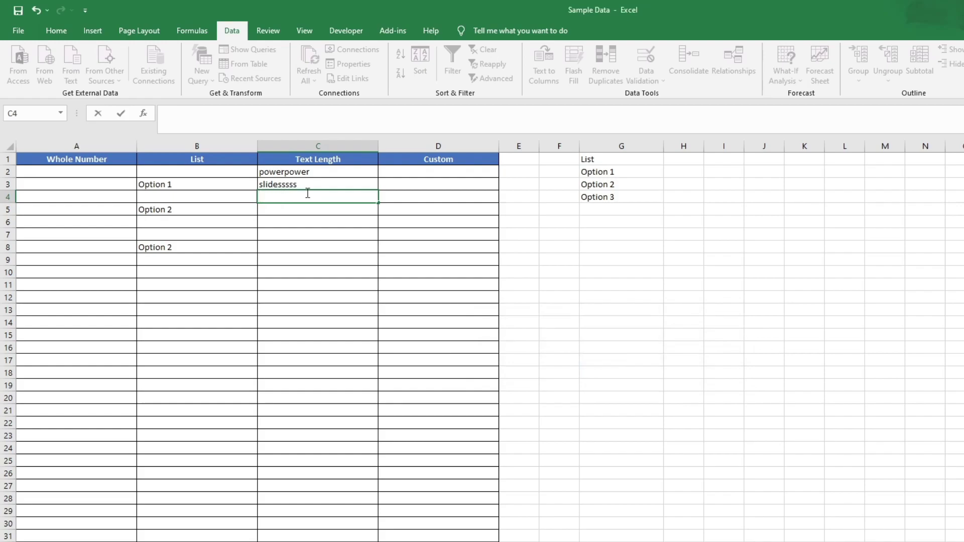
type("fisgi")
type("sgi")
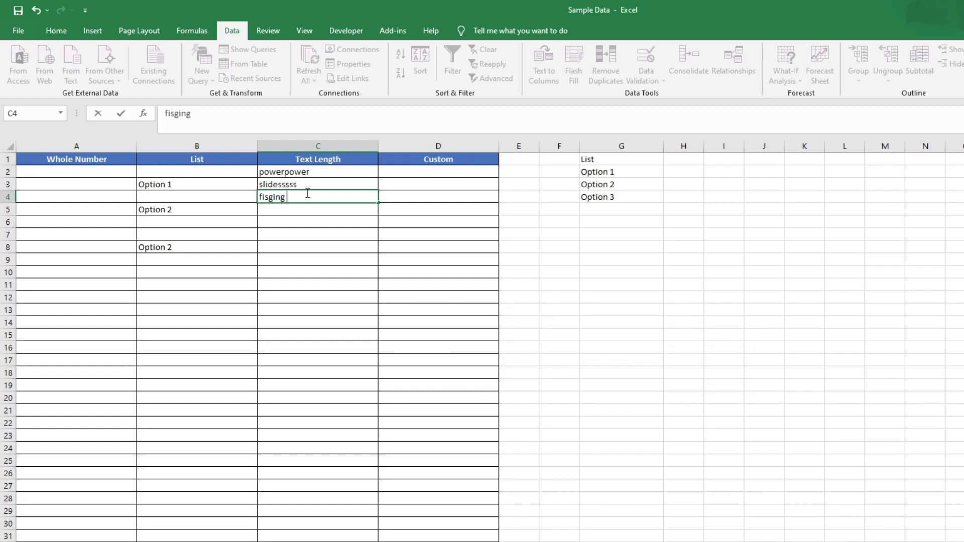
key("BackSpace")
key("BackSpace")
key("BackSpace")
key("BackSpace")
key("BackSpace")
type("shing boat")
key("Return")
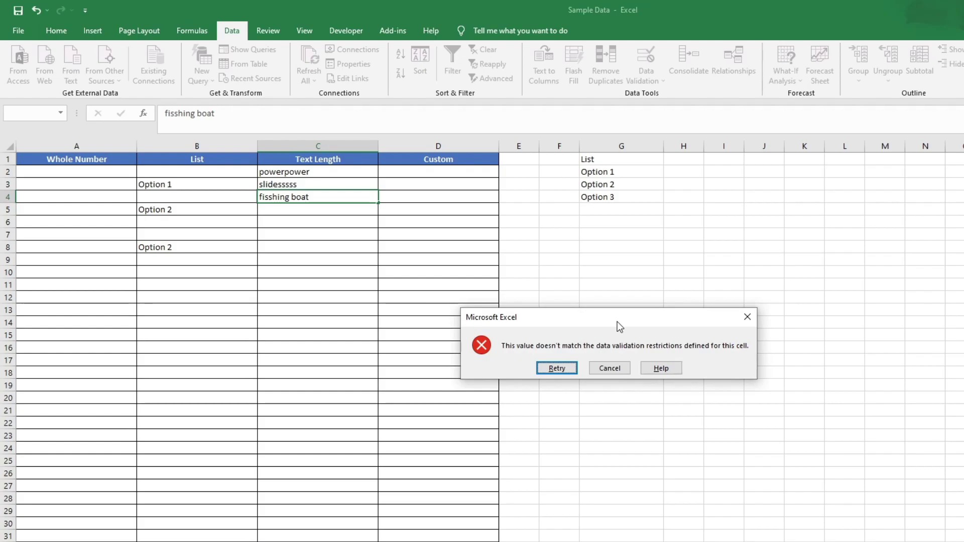
left_click(616, 368)
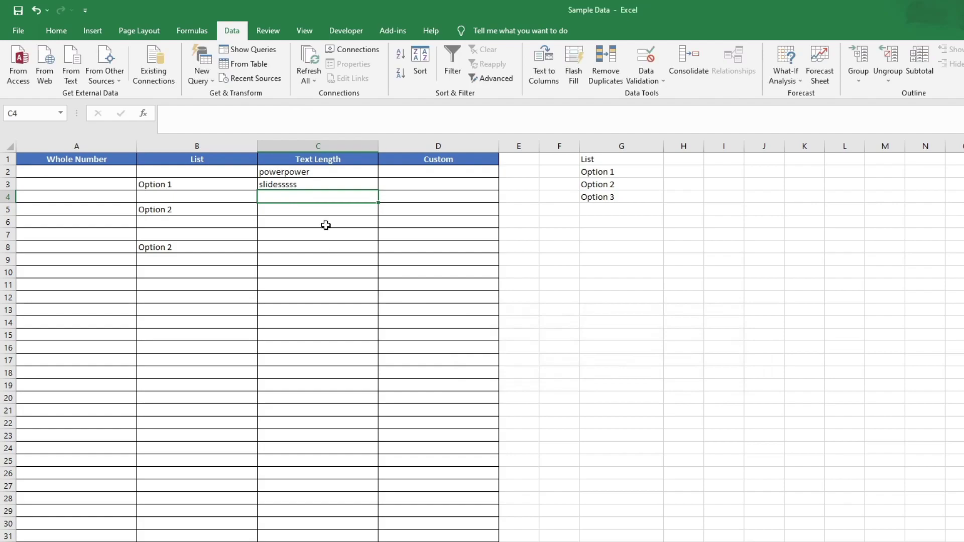
left_click(317, 182)
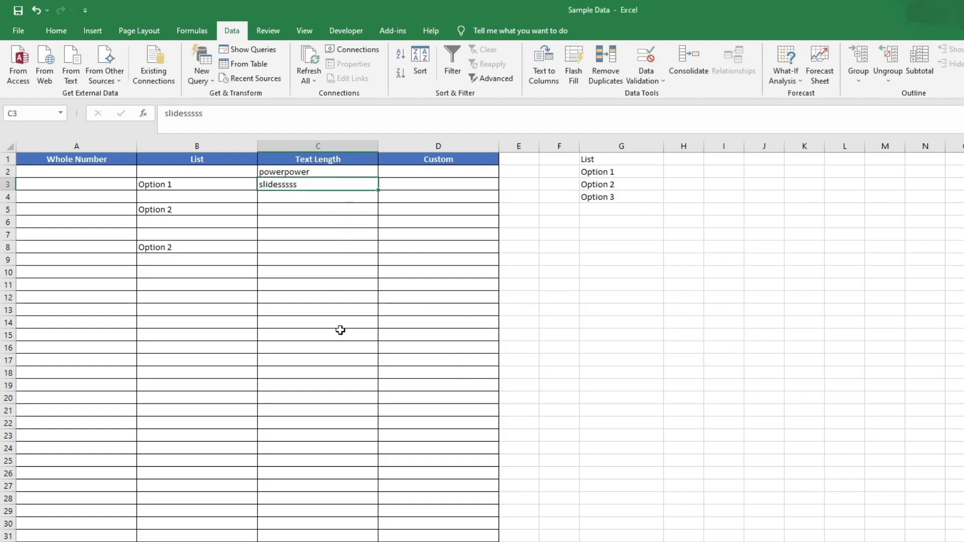
left_click(326, 255)
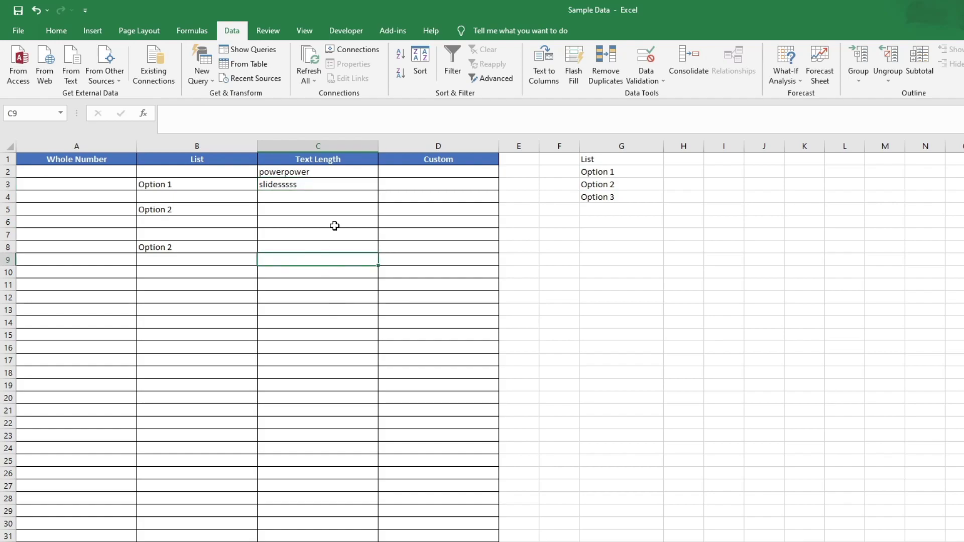
left_click(436, 212)
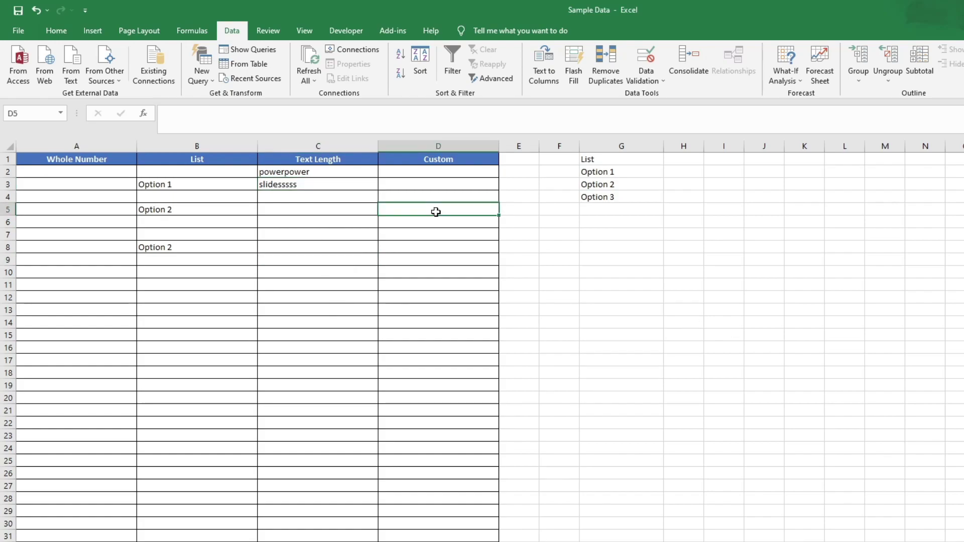
left_click(411, 197)
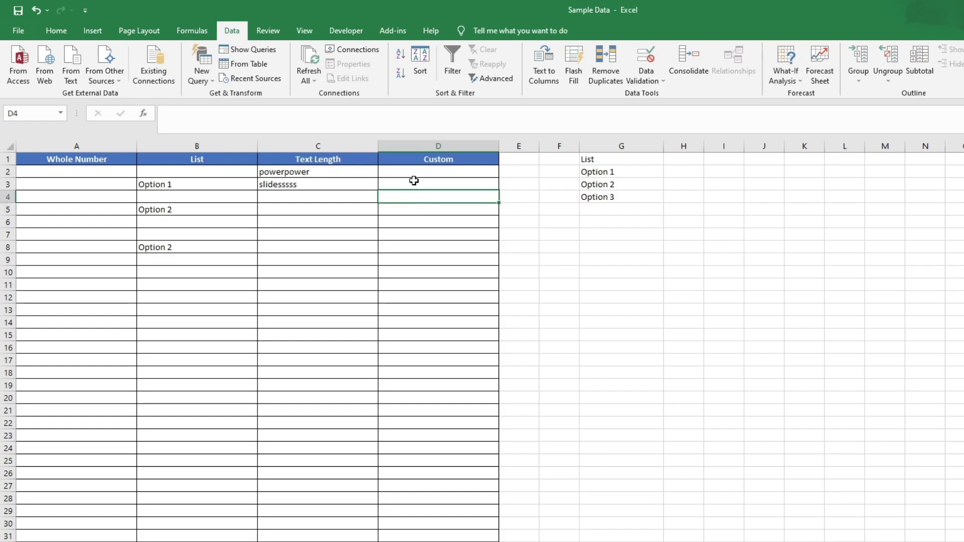
left_click(414, 185)
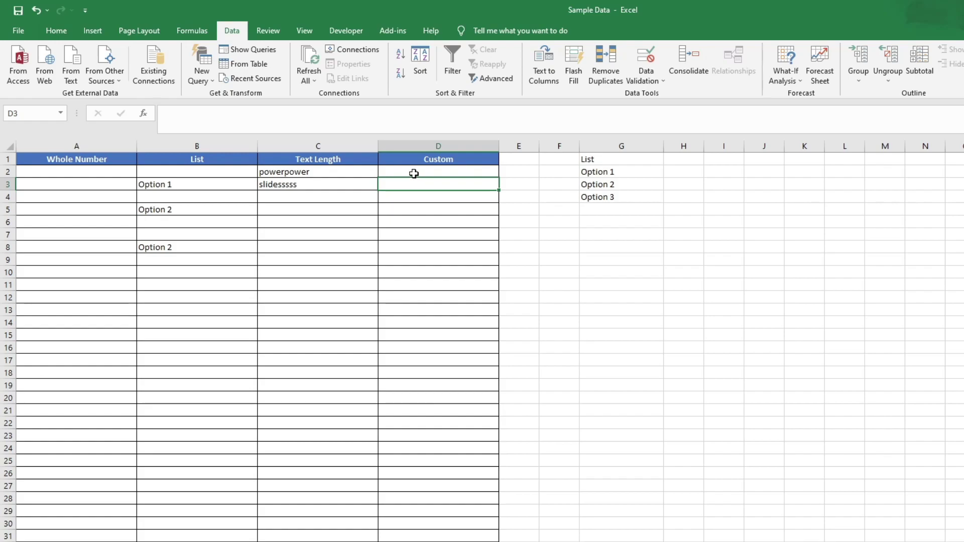
left_click(414, 174)
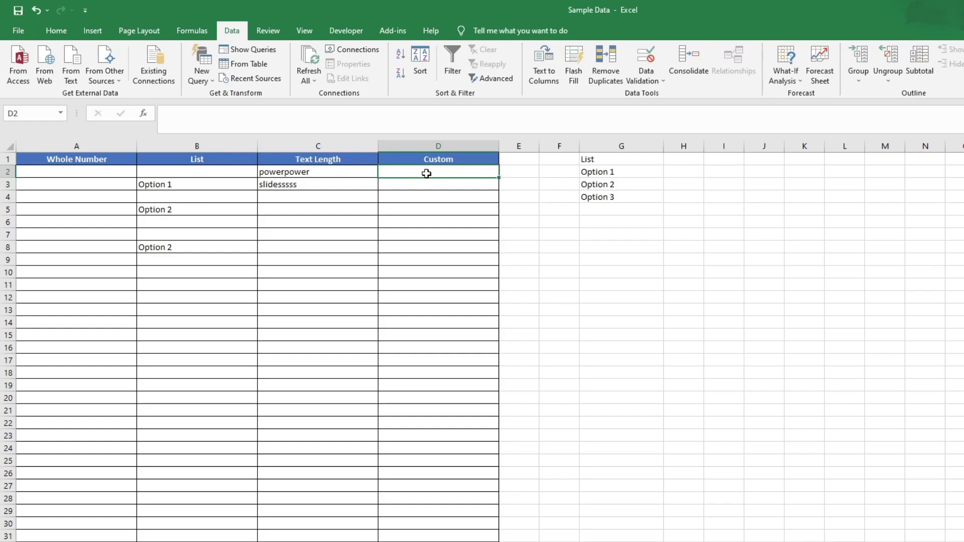
- Apply a Custom validation with formula =ISTEXT(D2) to D2:D31
left_click_drag(426, 174, 419, 538)
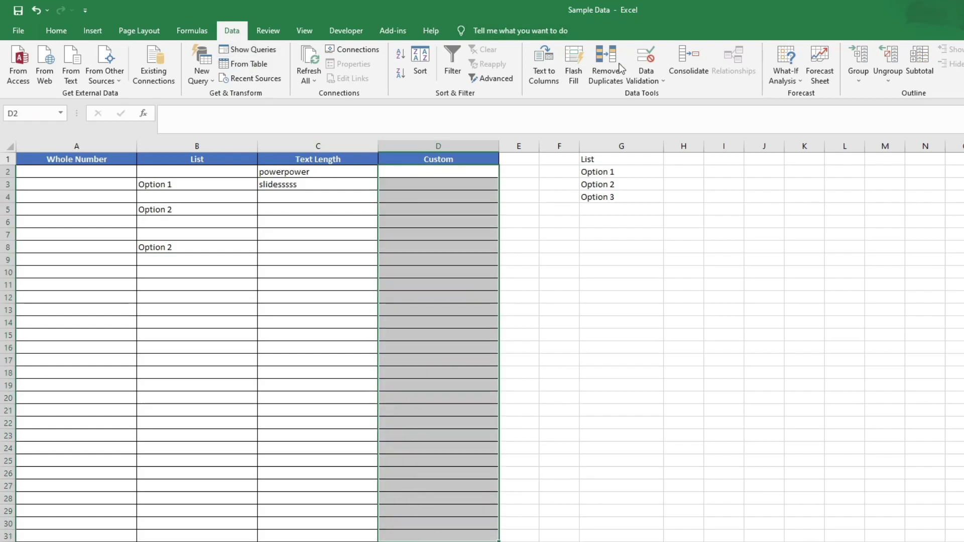
left_click(650, 76)
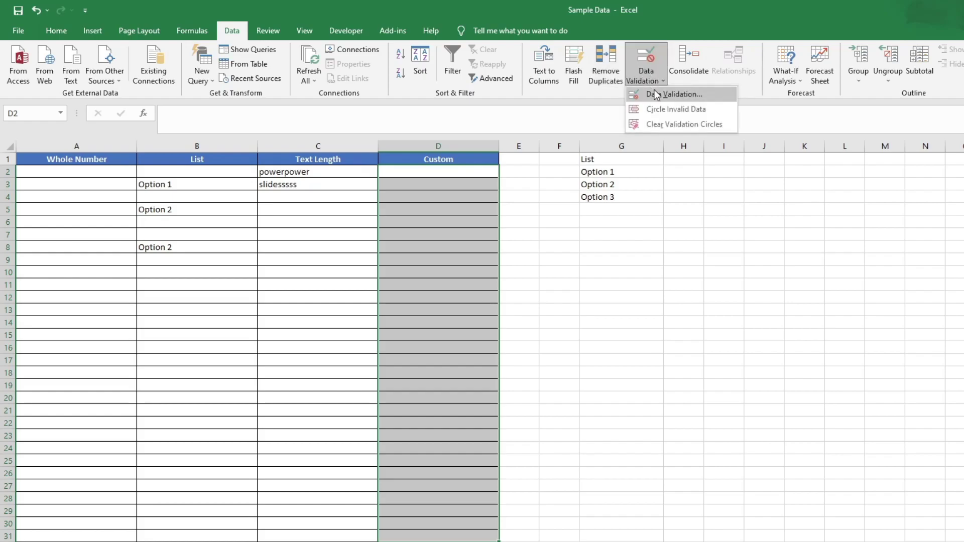
left_click(655, 90)
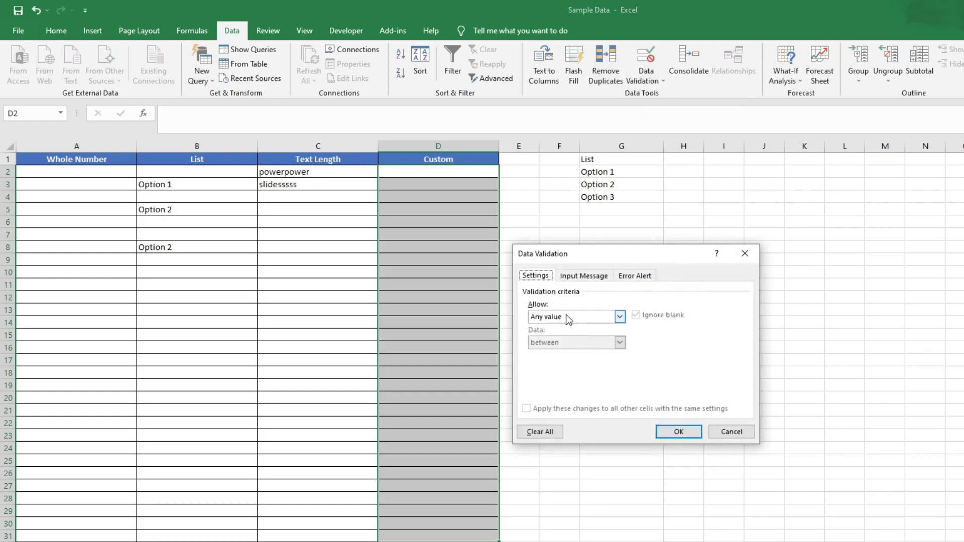
left_click(619, 317)
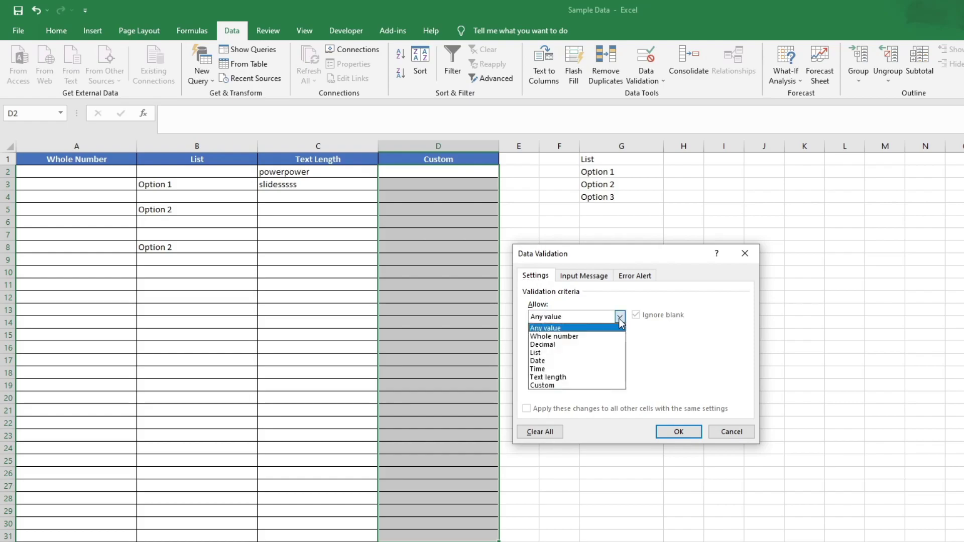
left_click(581, 385)
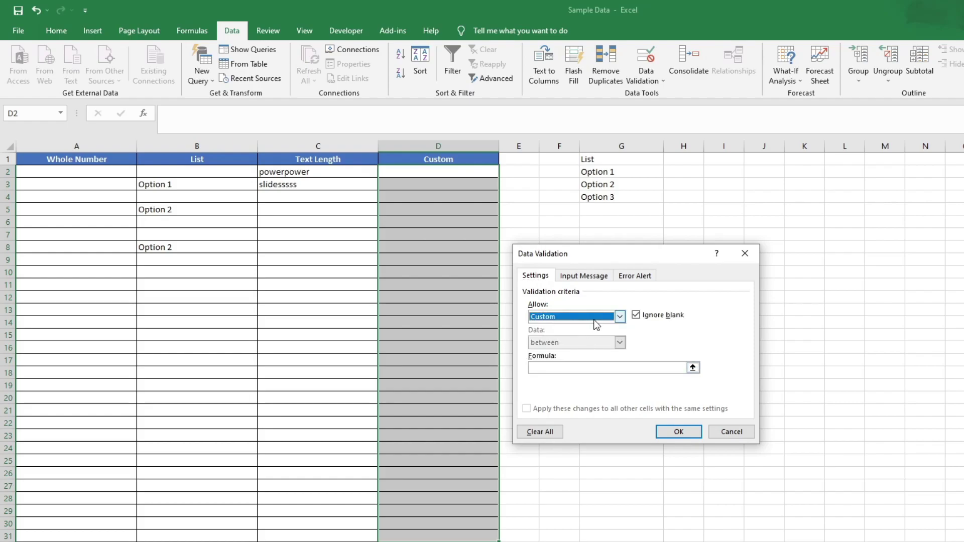
left_click(558, 369)
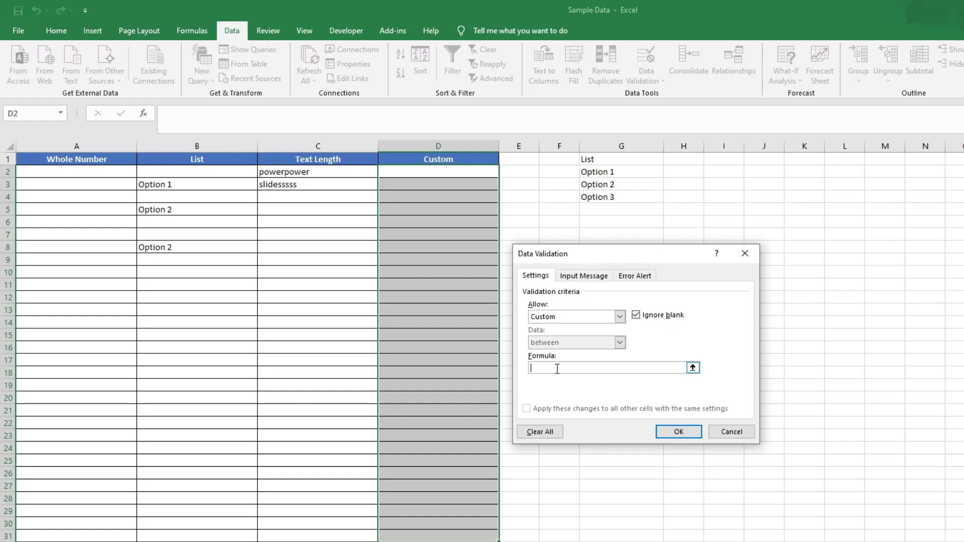
type("=")
key("Caps_Lock")
type("ISTEXT(")
left_click(449, 171)
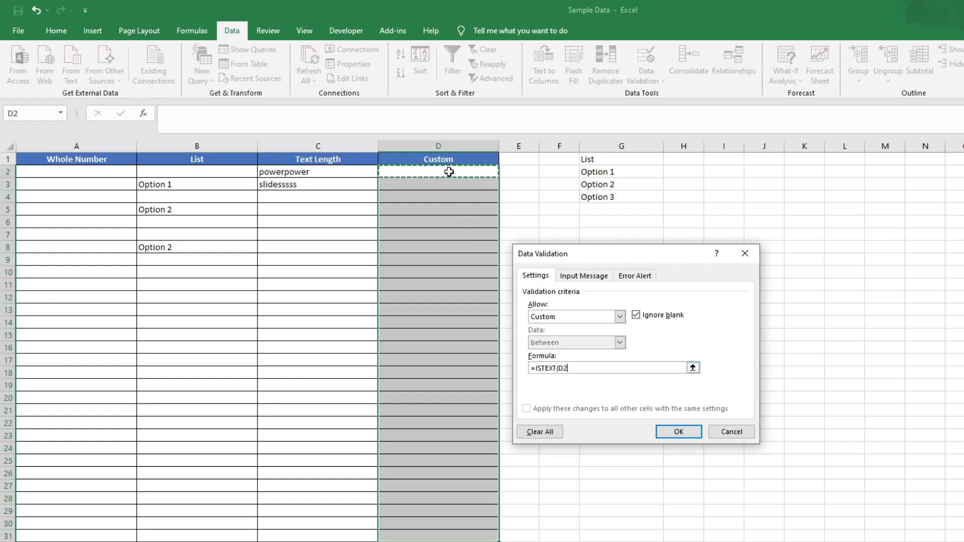
left_click(580, 367)
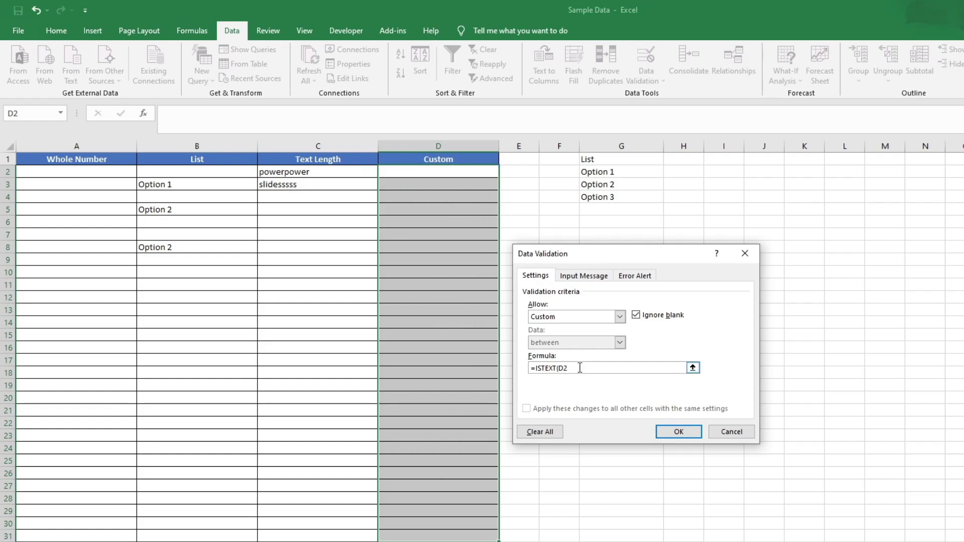
type(")")
left_click(688, 433)
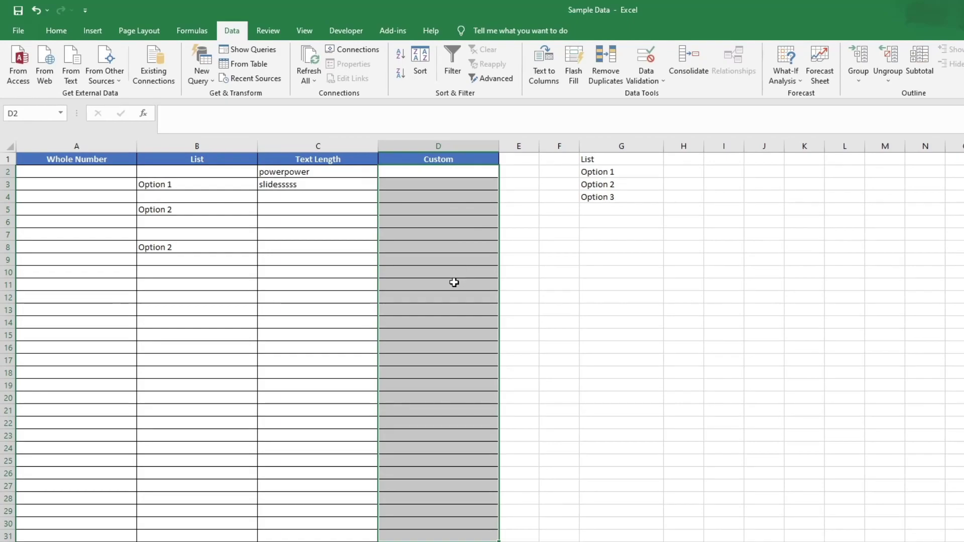
- Enter the words TEXT, WORD and TONY into D2:D4 of the Custom column
left_click(449, 279)
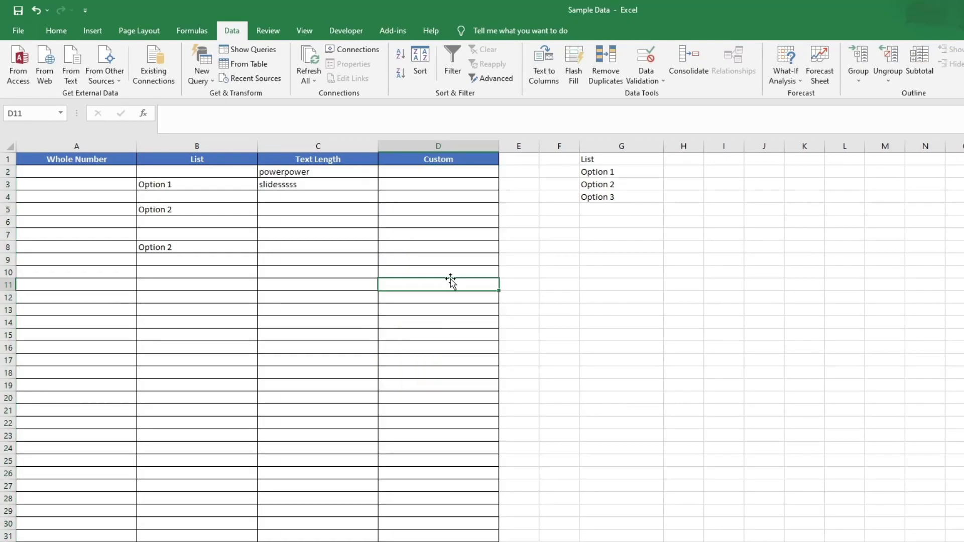
left_click(449, 227)
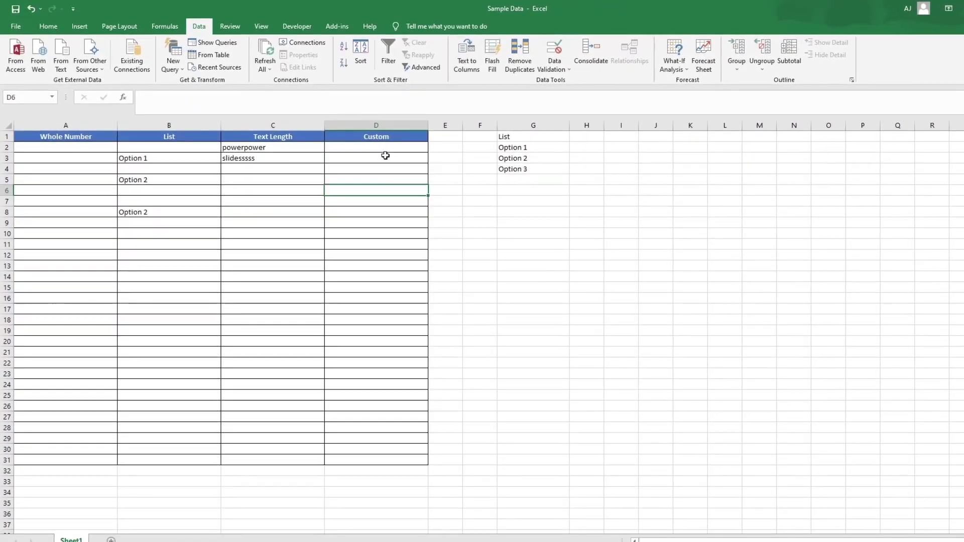
left_click(385, 151)
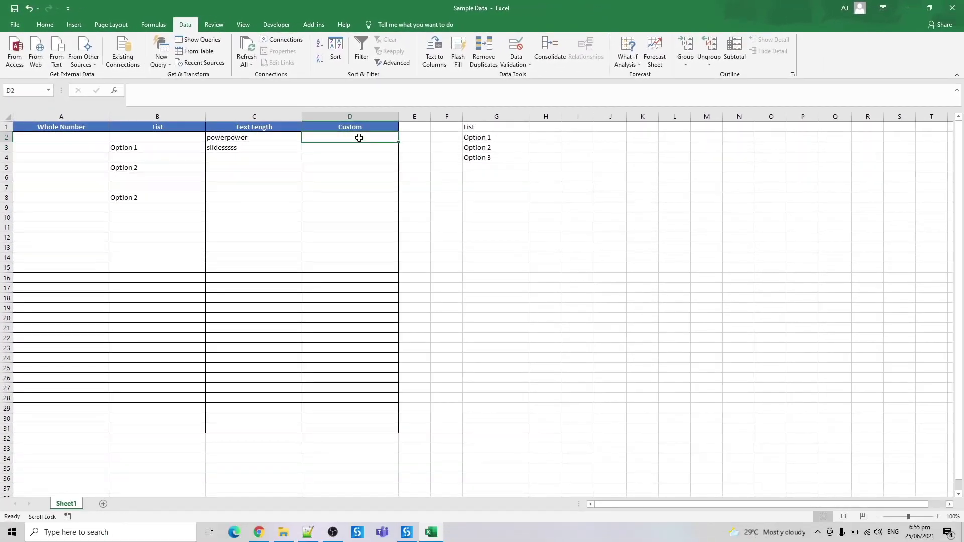
type("TEXT")
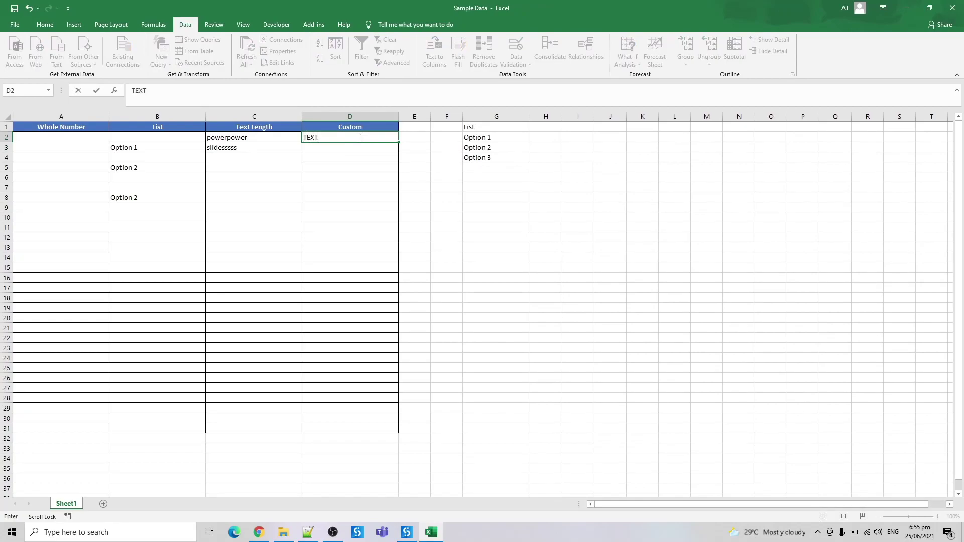
key("Return")
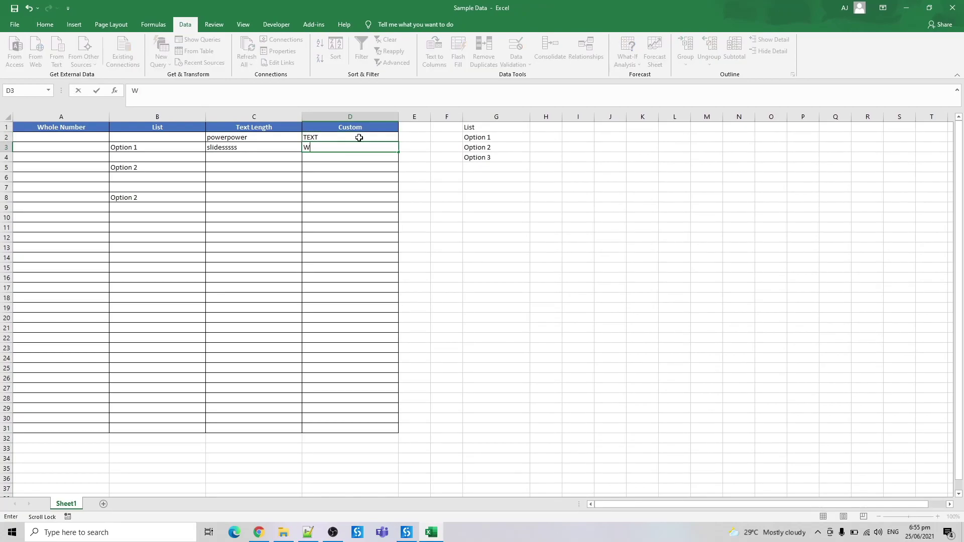
type("WORD")
key("Return")
type("TONY")
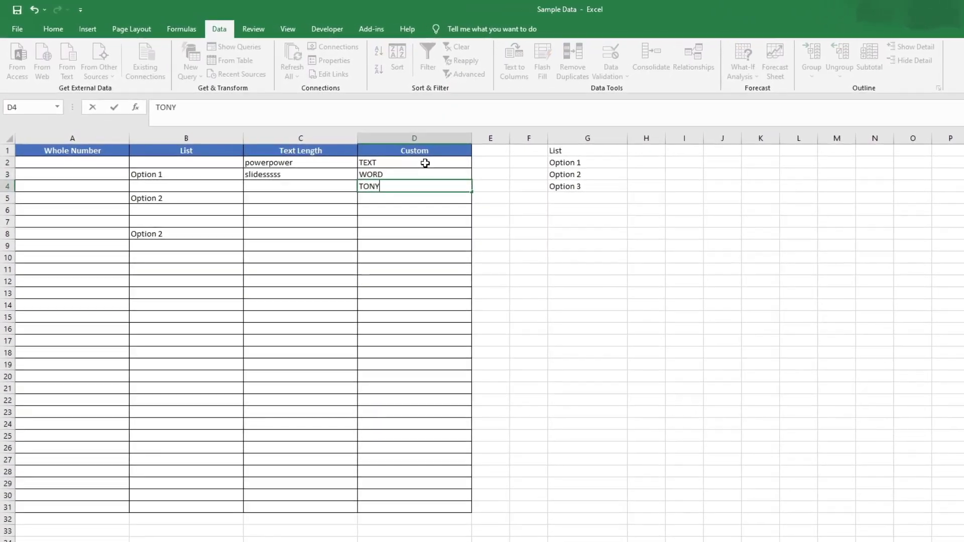
key("Return")
left_click(413, 171)
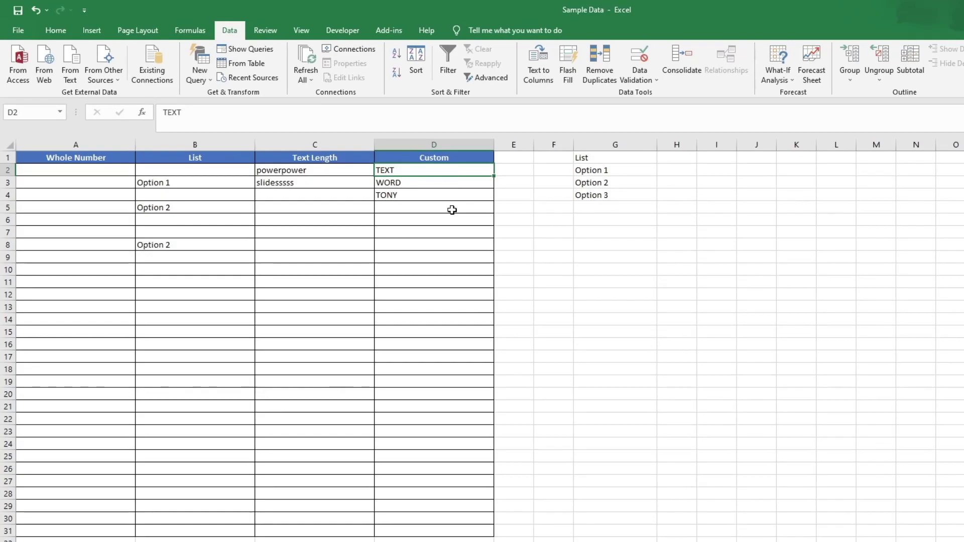
- Enter the number 123 in D5, which the ISTEXT validation rejects
left_click(446, 222)
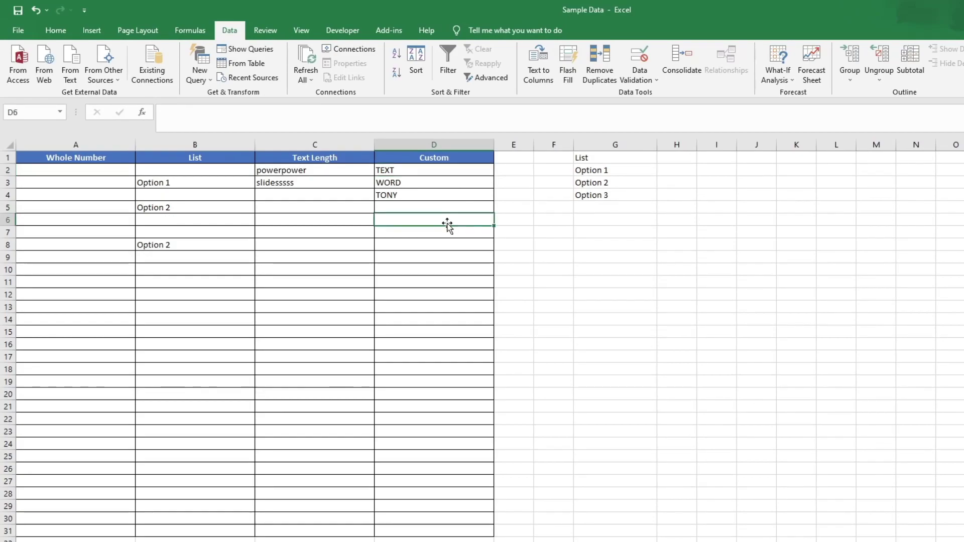
left_click(451, 252)
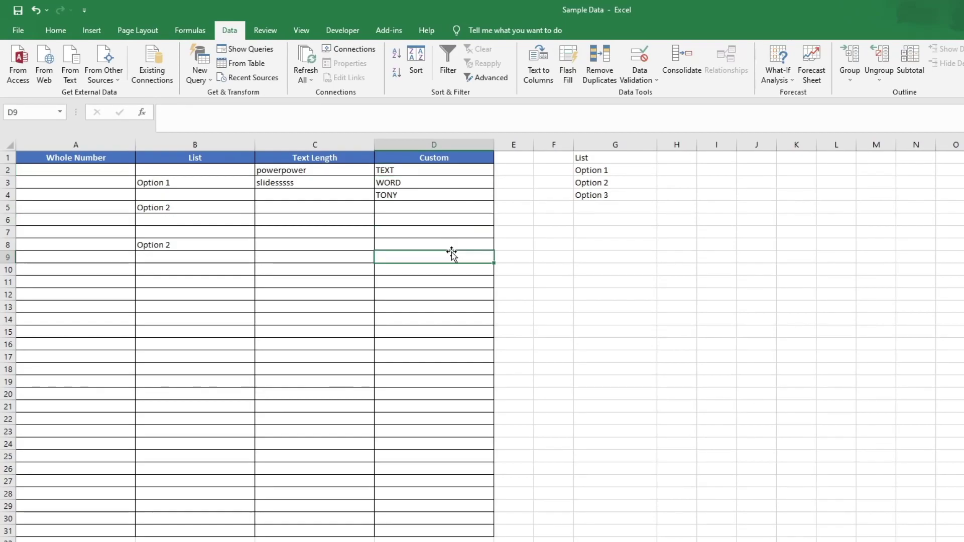
left_click(447, 218)
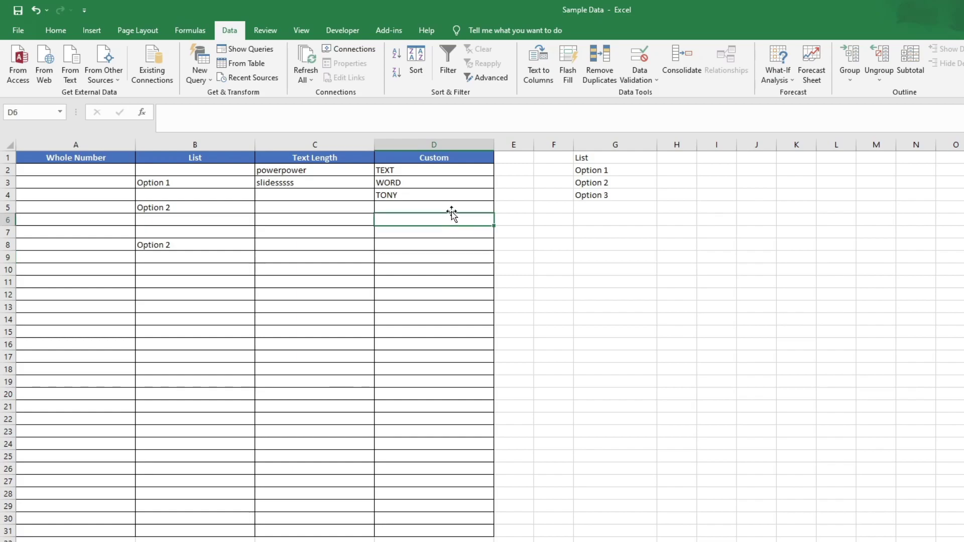
left_click(451, 210)
type("123")
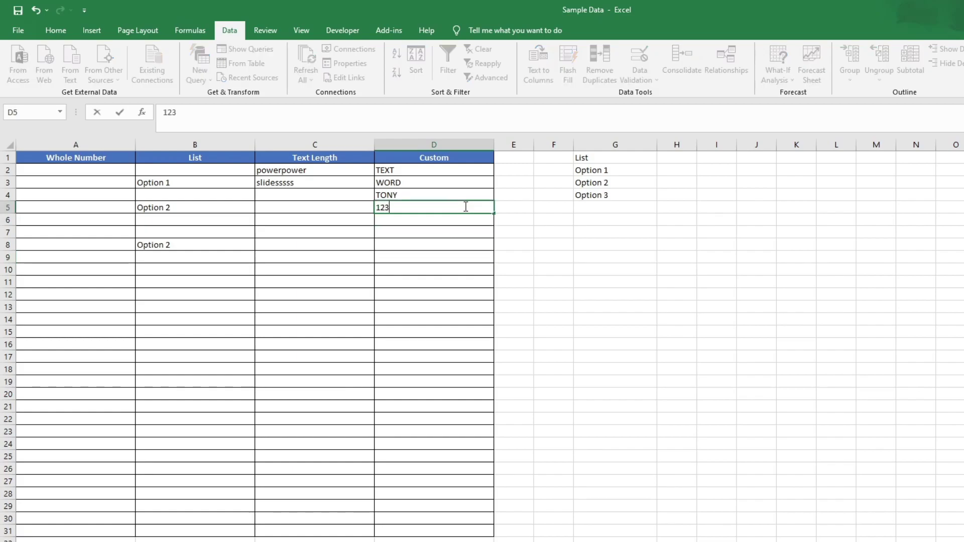
key("Return")
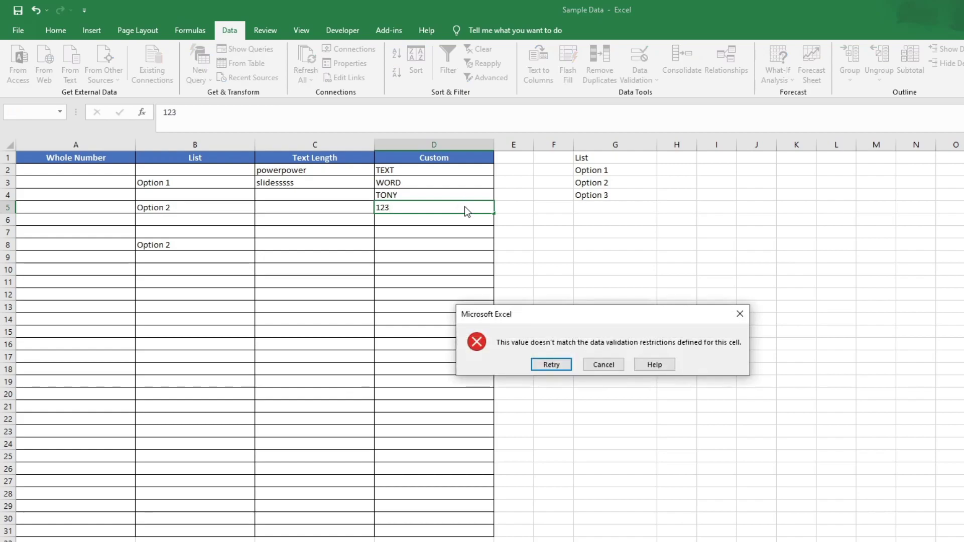
- Retry D5 with 25 and 376, then cancel the rejected number, leaving D5 empty
key("Return")
type("25")
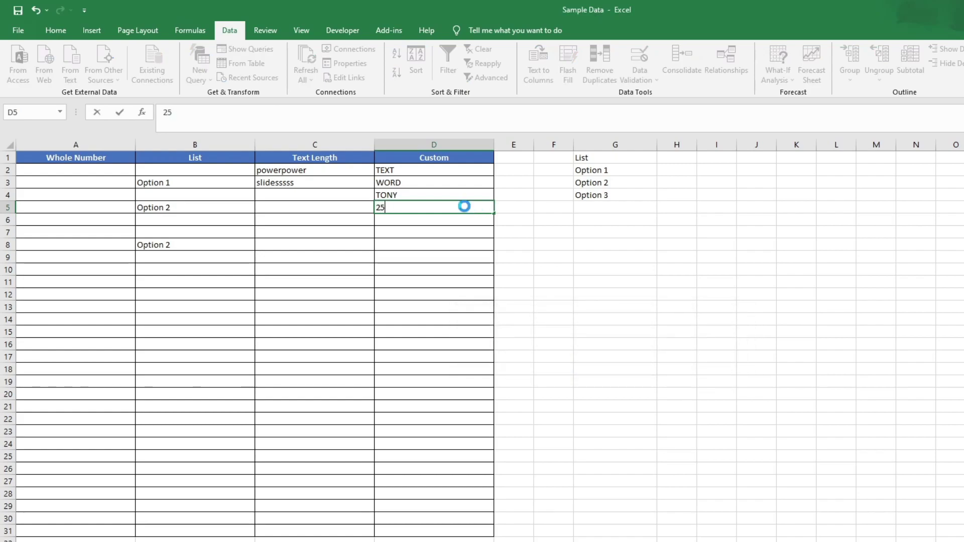
key("Return")
key("Return")
type("376")
key("Return")
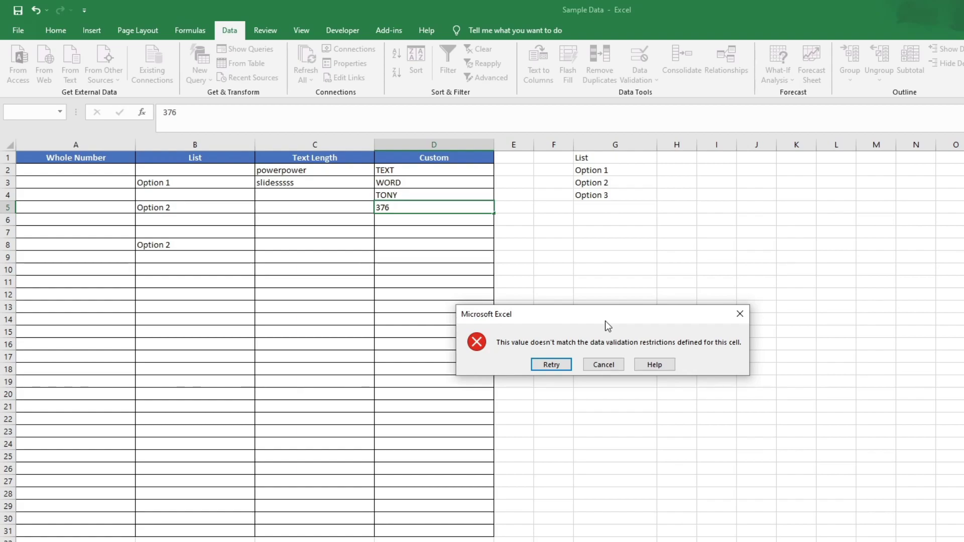
left_click(604, 365)
left_click(460, 244)
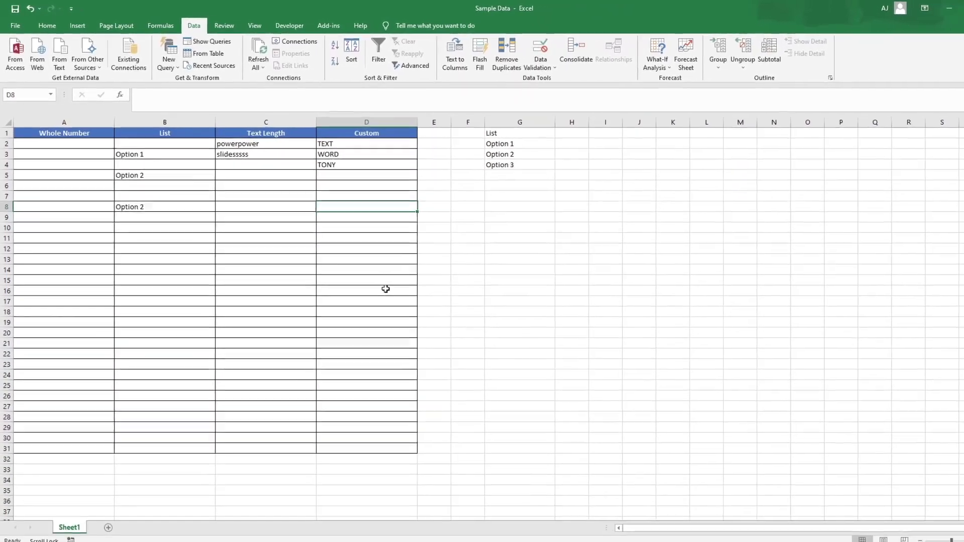
key("Up")
key("Up")
key("Up")
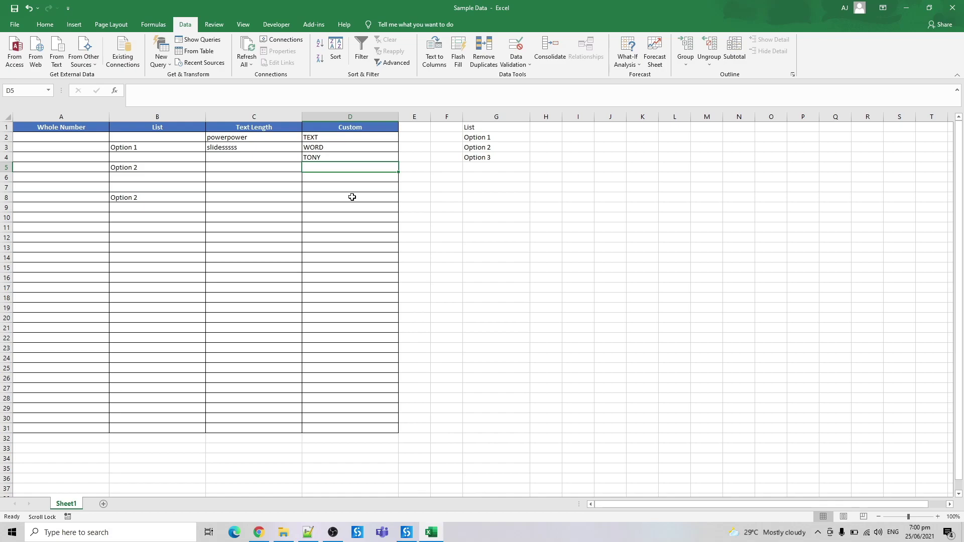
left_click(310, 197)
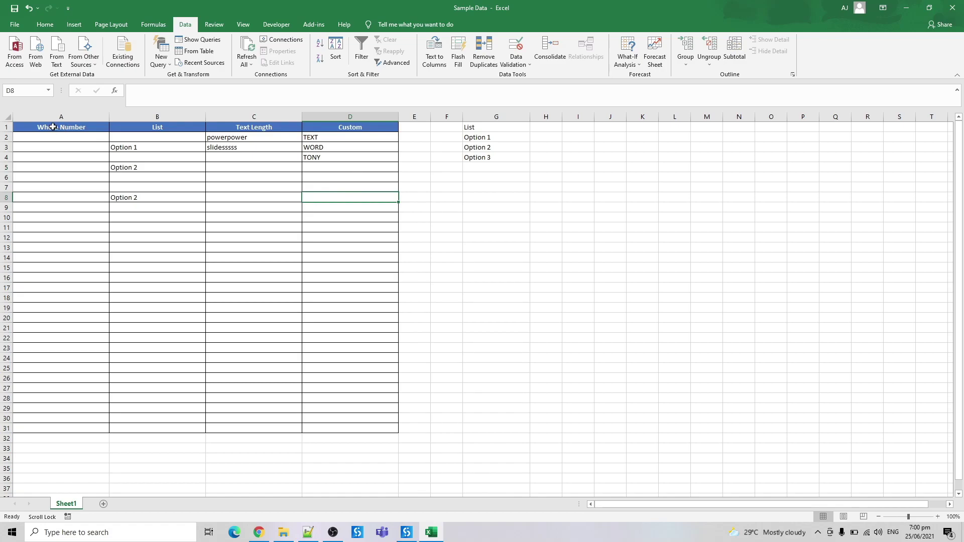
left_click_drag(53, 127, 340, 262)
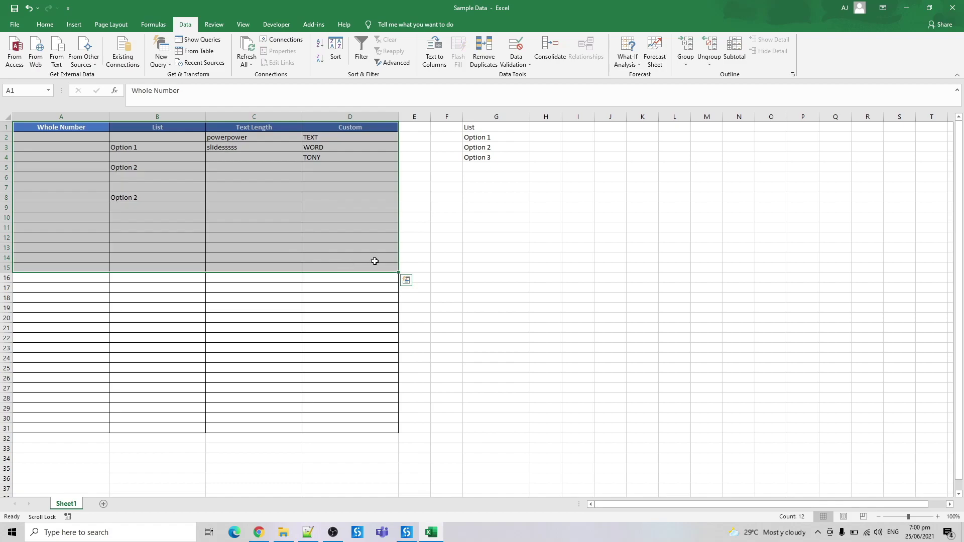